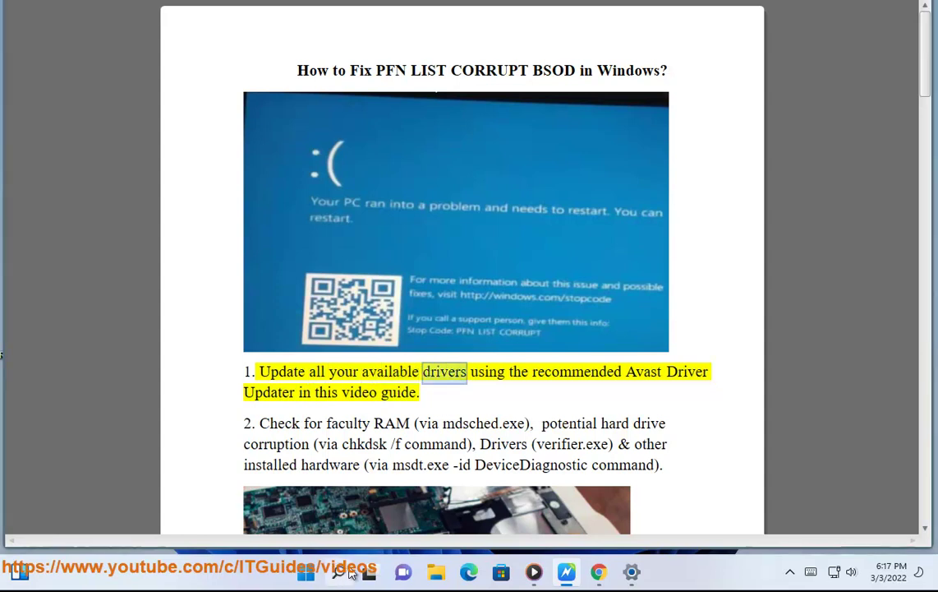
# - Launch Avast Driver Updater, rescan to list three outdated drivers, and minimize it
pyautogui.click(338, 572)
pyautogui.click(576, 185)
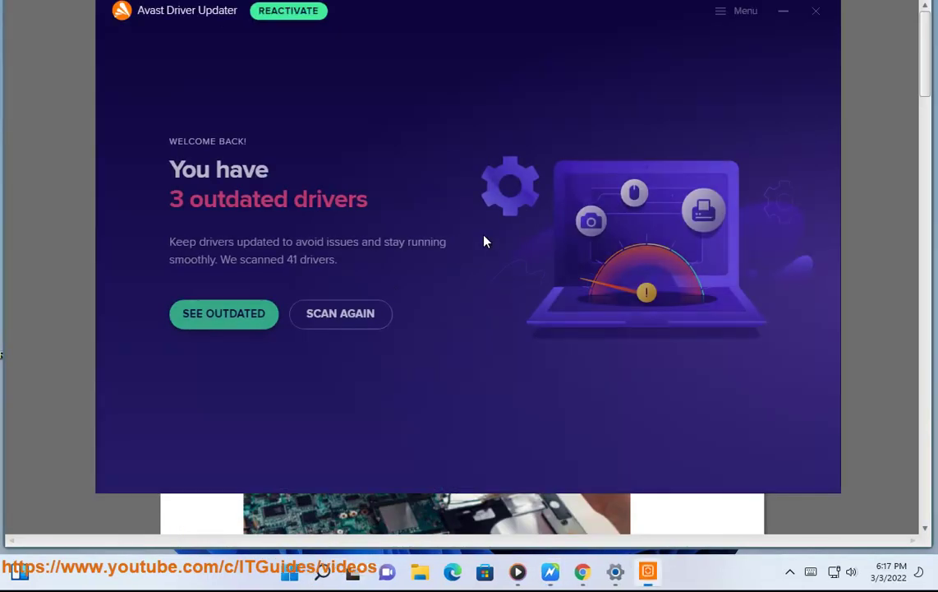
pyautogui.click(379, 321)
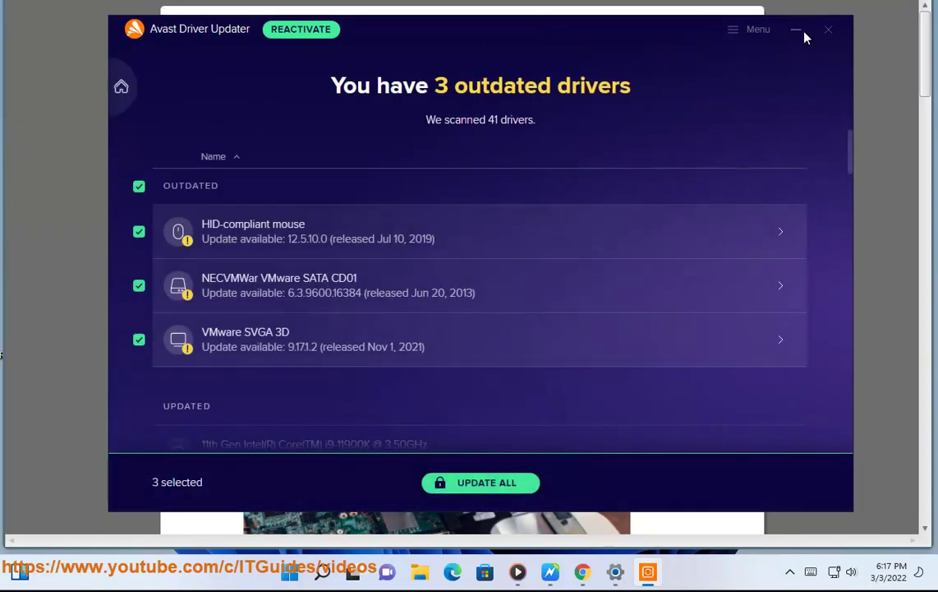
pyautogui.click(796, 34)
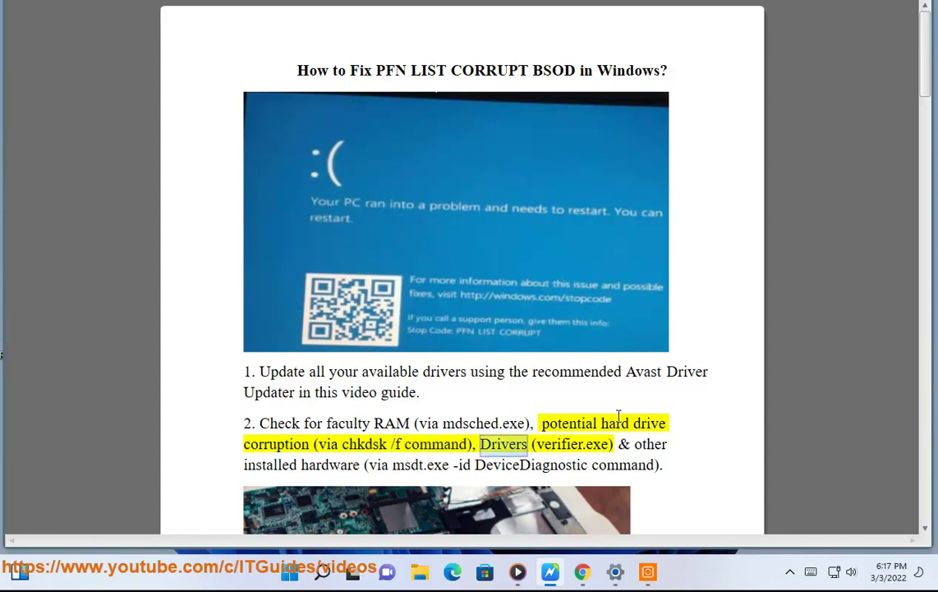
# - Scroll the guide down to the hardware check step and select the mdsched.exe command
pyautogui.scroll(-1, 618, 414)
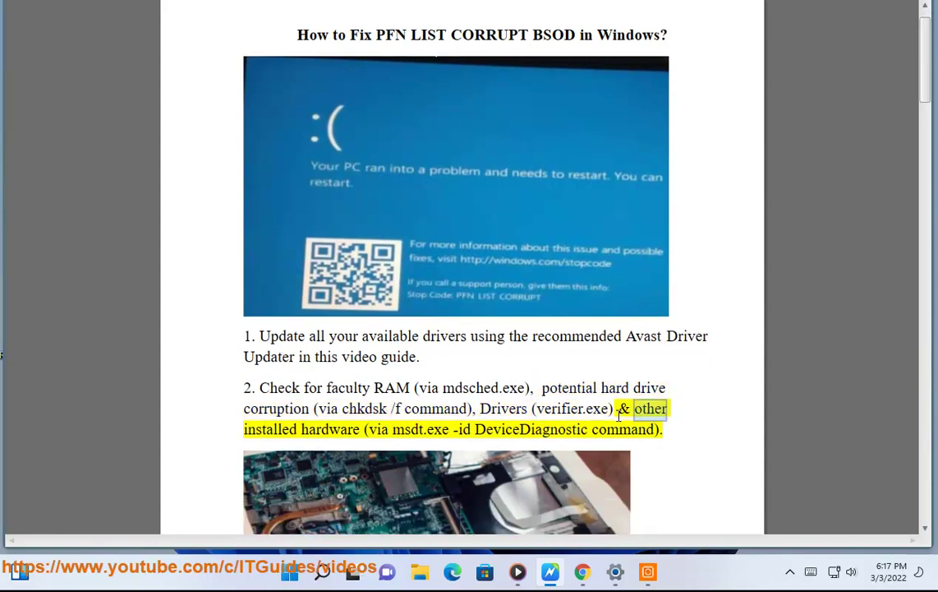
pyautogui.scroll(-1, 618, 415)
pyautogui.scroll(-1, 618, 415)
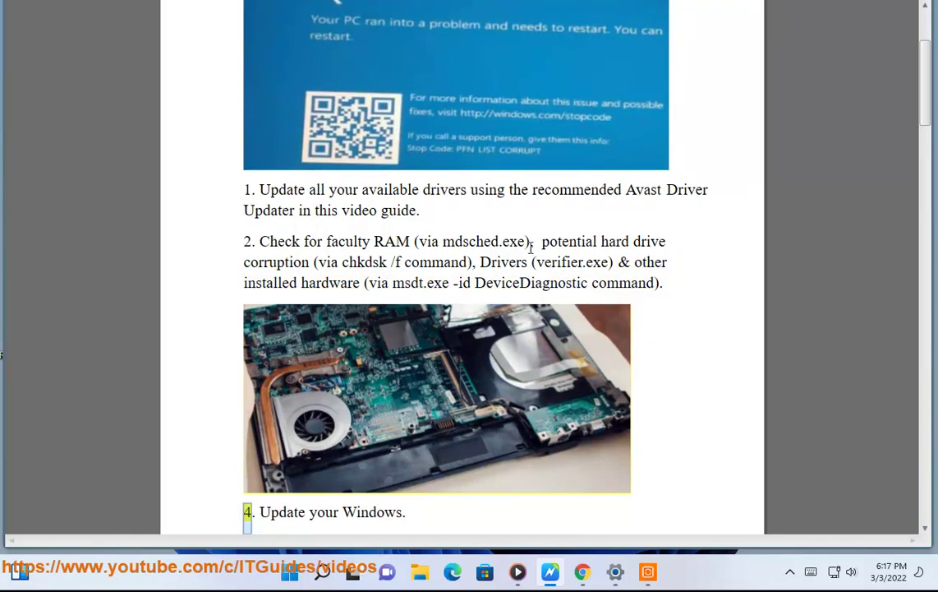
pyautogui.moveTo(526, 241); pyautogui.dragTo(442, 241)
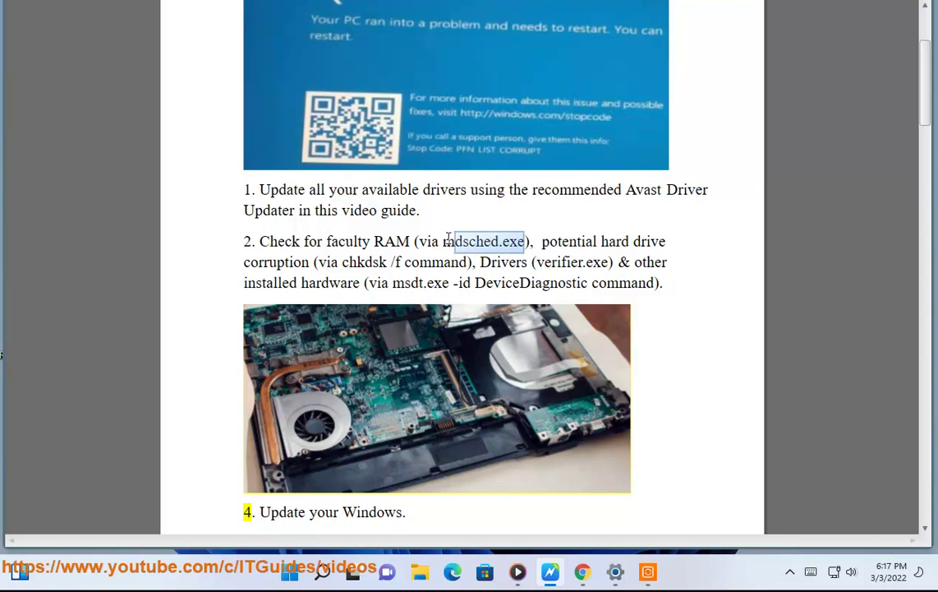
pyautogui.click(324, 572)
pyautogui.write('mdsched.exe')
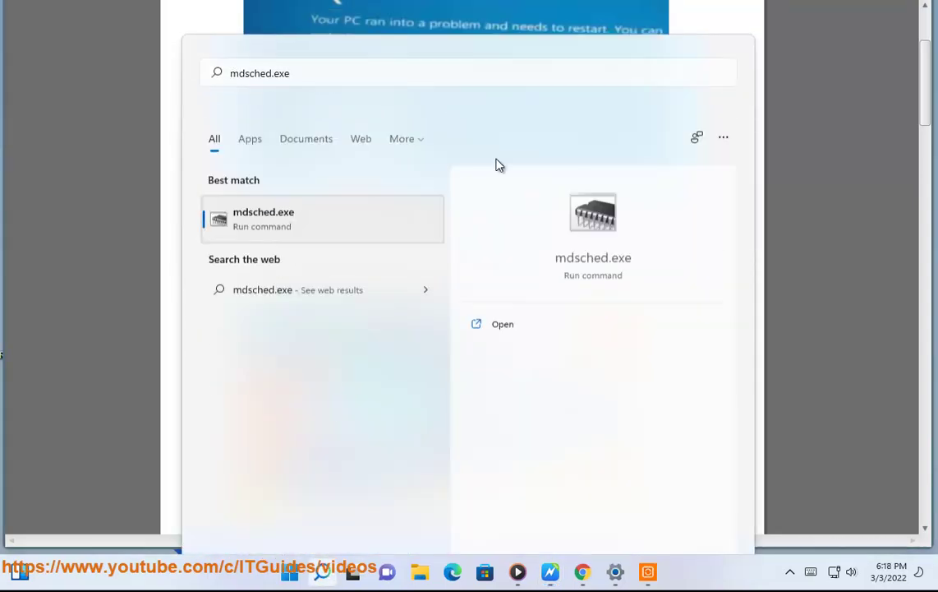
pyautogui.press('Return')
pyautogui.moveTo(486, 116)
pyautogui.mouseDown()
pyautogui.moveTo(511, 275)
pyautogui.moveTo(586, 236)
pyautogui.mouseUp()
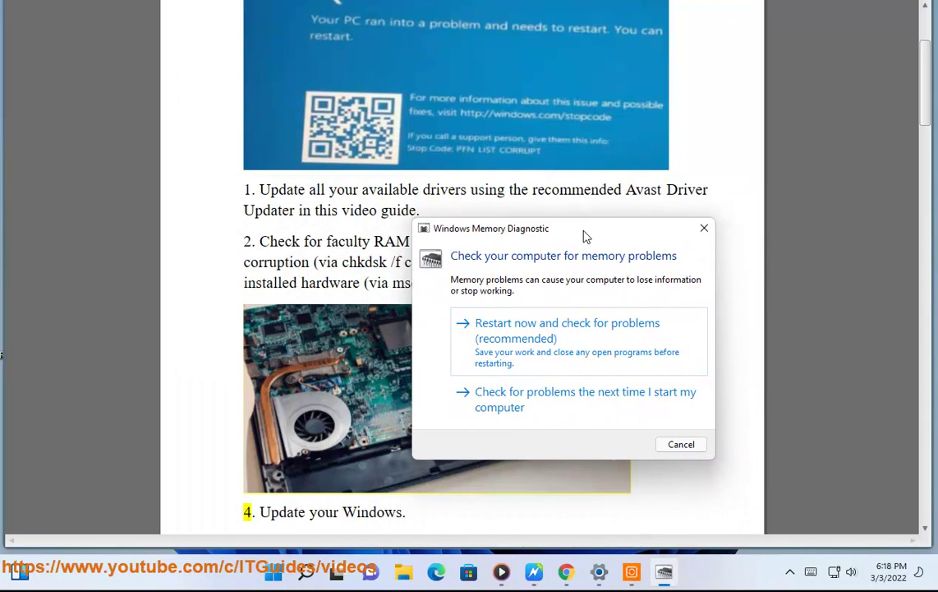
pyautogui.click(681, 444)
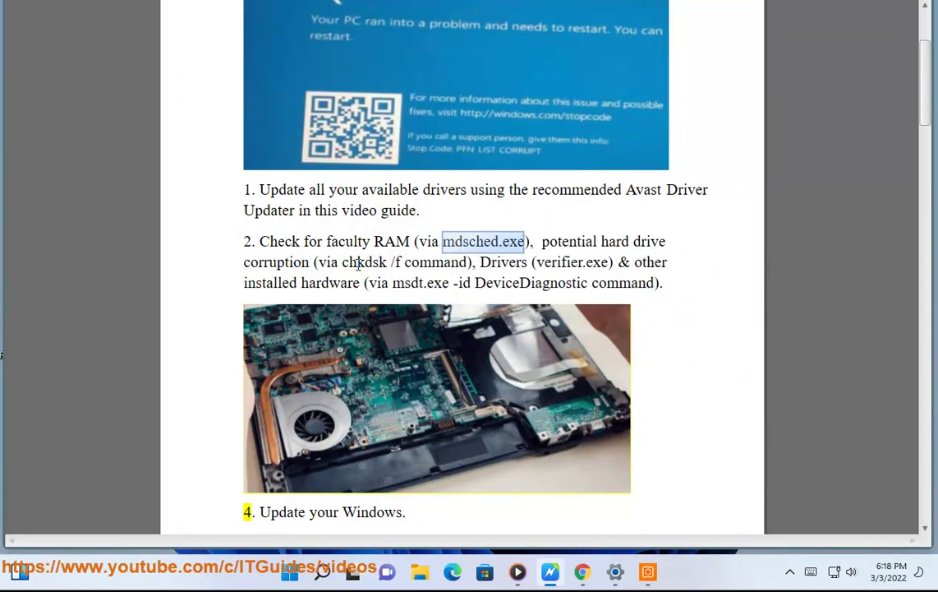
pyautogui.moveTo(343, 261); pyautogui.dragTo(404, 262)
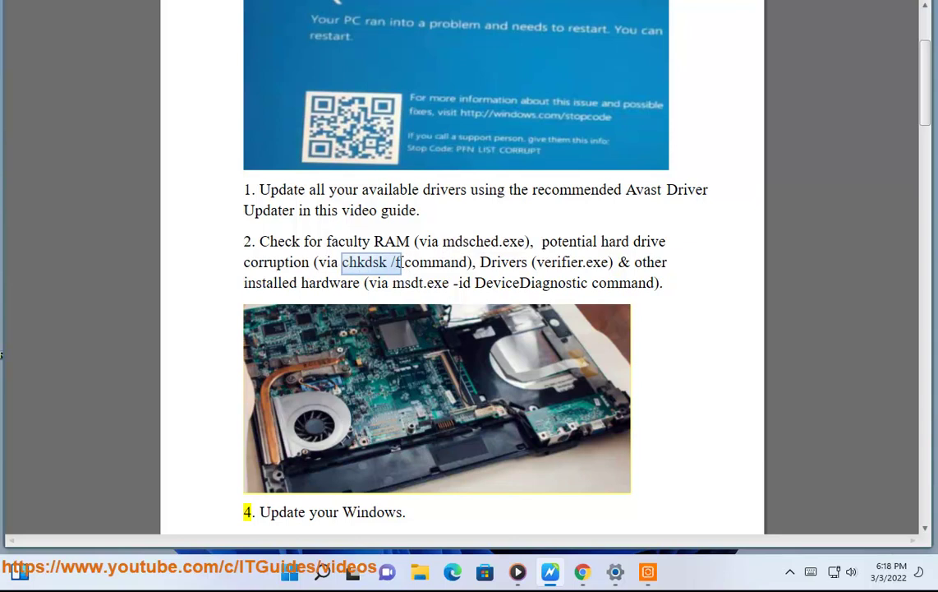
pyautogui.doubleClick(647, 241)
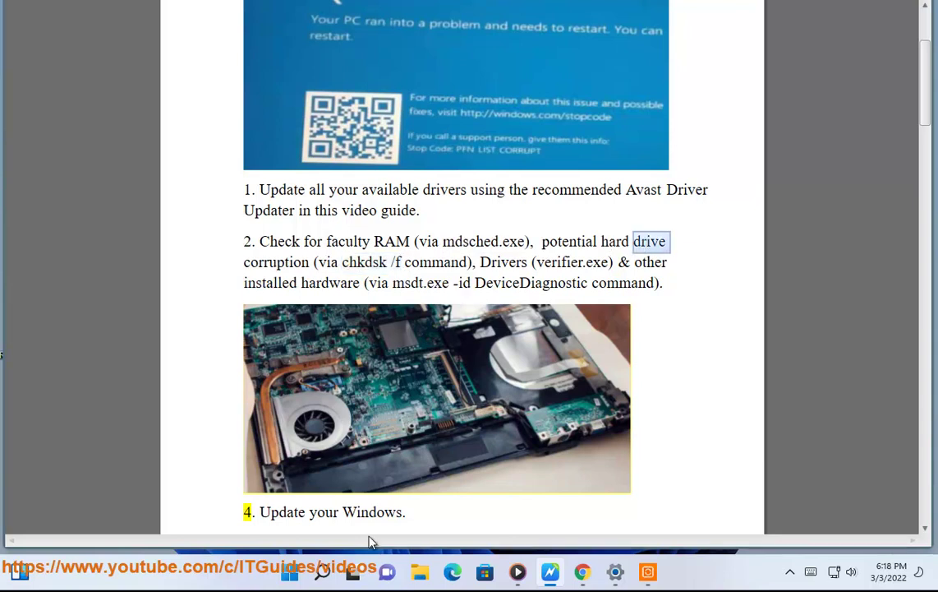
# - Open Command Prompt as administrator and move it toward the lower right
pyautogui.click(322, 572)
pyautogui.rightClick(681, 184)
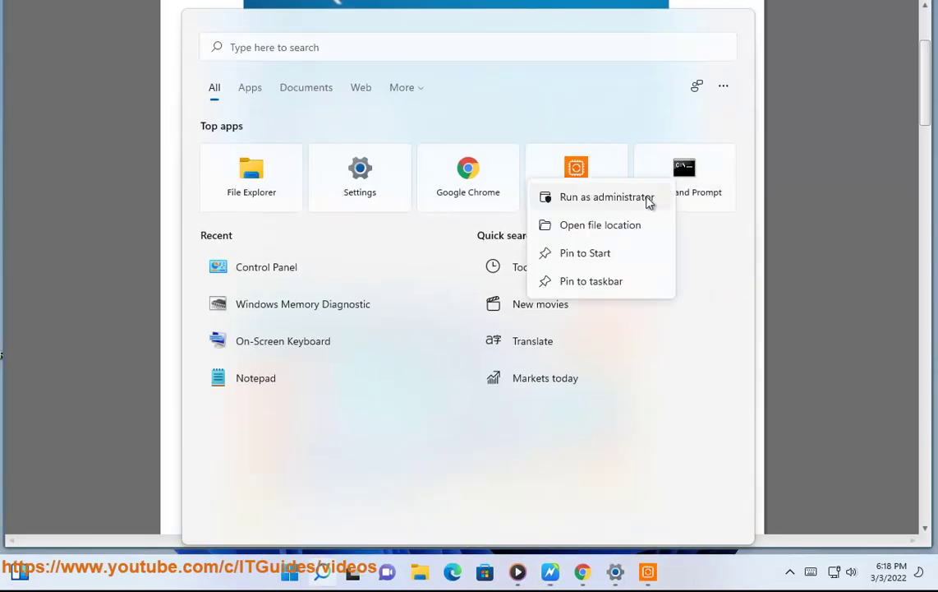
pyautogui.click(650, 204)
pyautogui.click(388, 364)
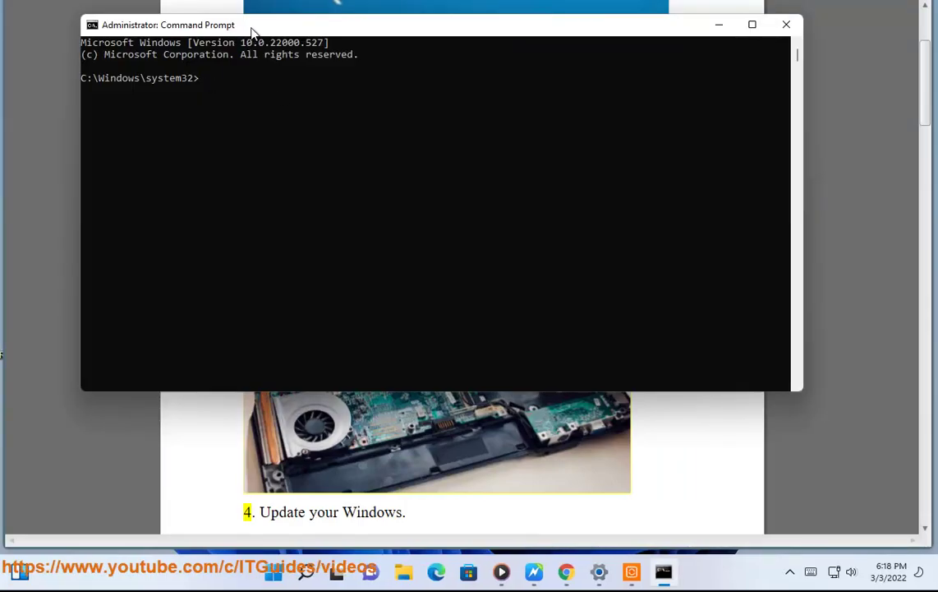
pyautogui.moveTo(249, 29); pyautogui.dragTo(584, 128)
# - Copy chkdsk /f from the guide into the admin prompt without running it, then minimize it
pyautogui.moveTo(343, 263); pyautogui.dragTo(396, 262)
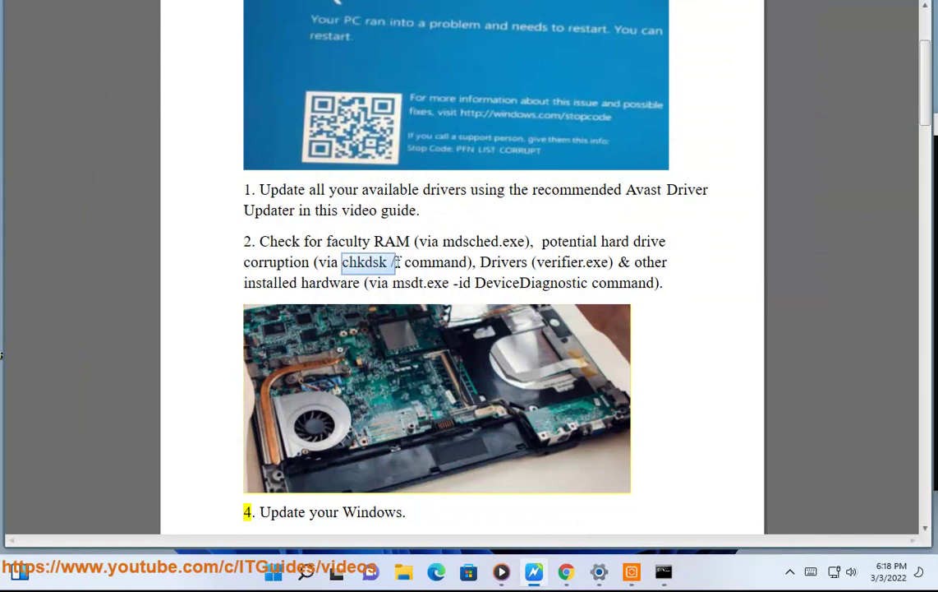
pyautogui.rightClick(398, 263)
pyautogui.click(429, 290)
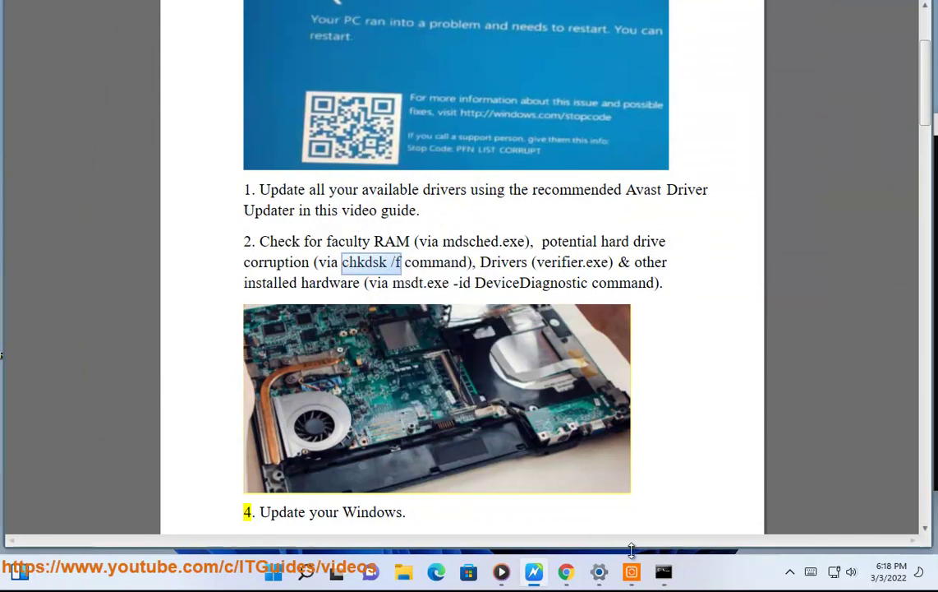
pyautogui.click(664, 572)
pyautogui.rightClick(535, 179)
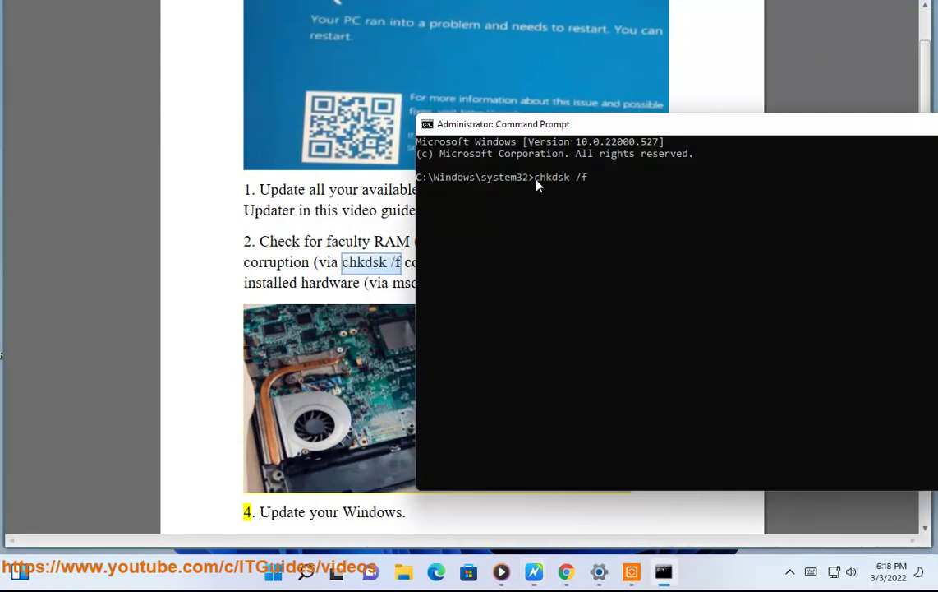
pyautogui.moveTo(805, 140); pyautogui.dragTo(551, 138)
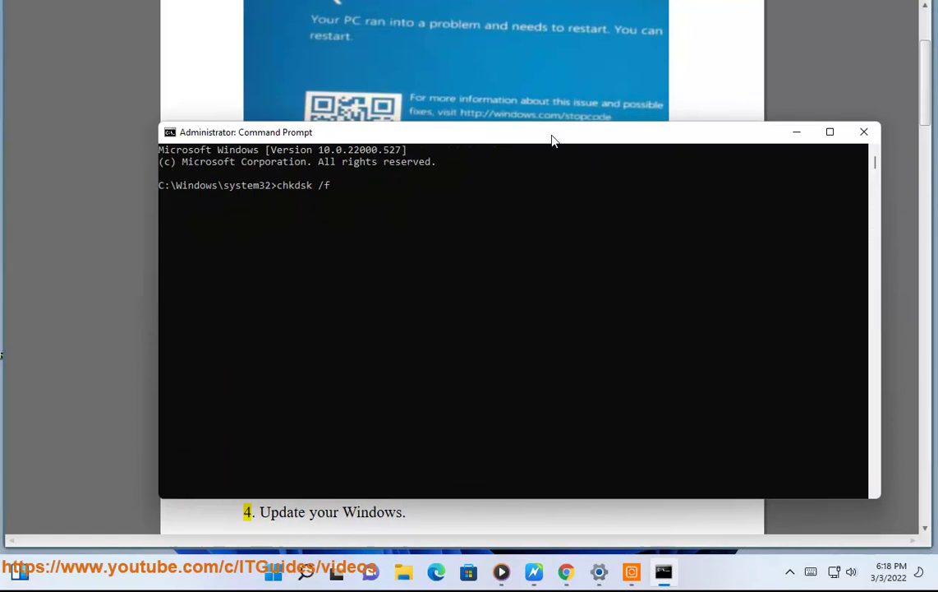
pyautogui.click(808, 134)
pyautogui.moveTo(609, 262); pyautogui.dragTo(554, 261)
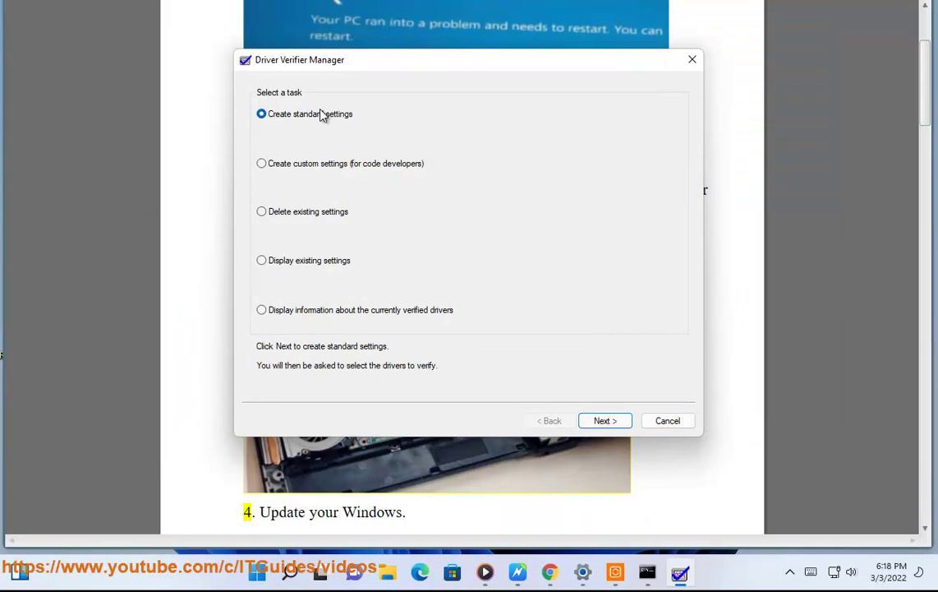
pyautogui.click(604, 421)
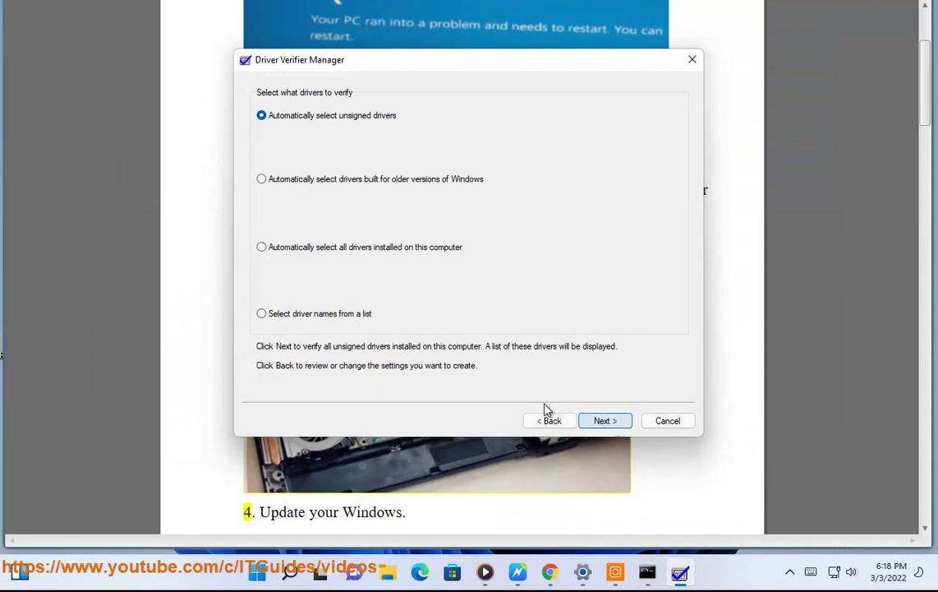
pyautogui.click(301, 247)
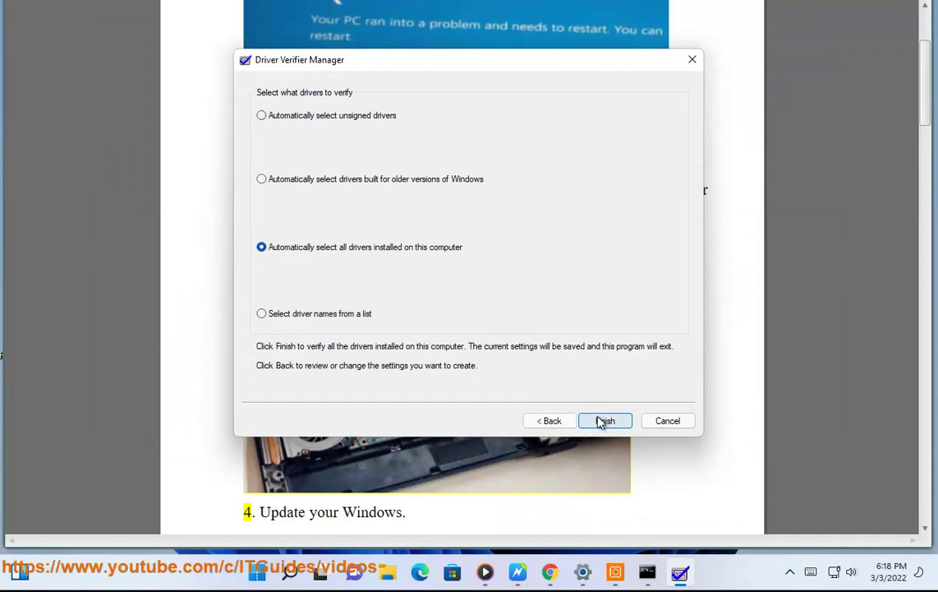
pyautogui.click(679, 424)
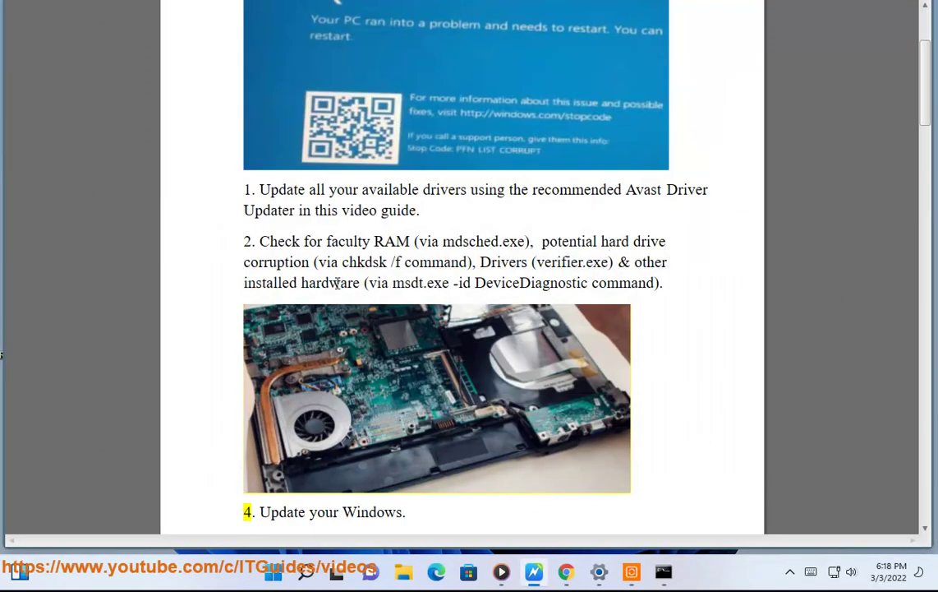
# - Copy msdt.exe -id DeviceDiagnostic from the guide and run it in the admin Command Prompt
pyautogui.doubleClick(336, 284)
pyautogui.moveTo(393, 284); pyautogui.dragTo(588, 285)
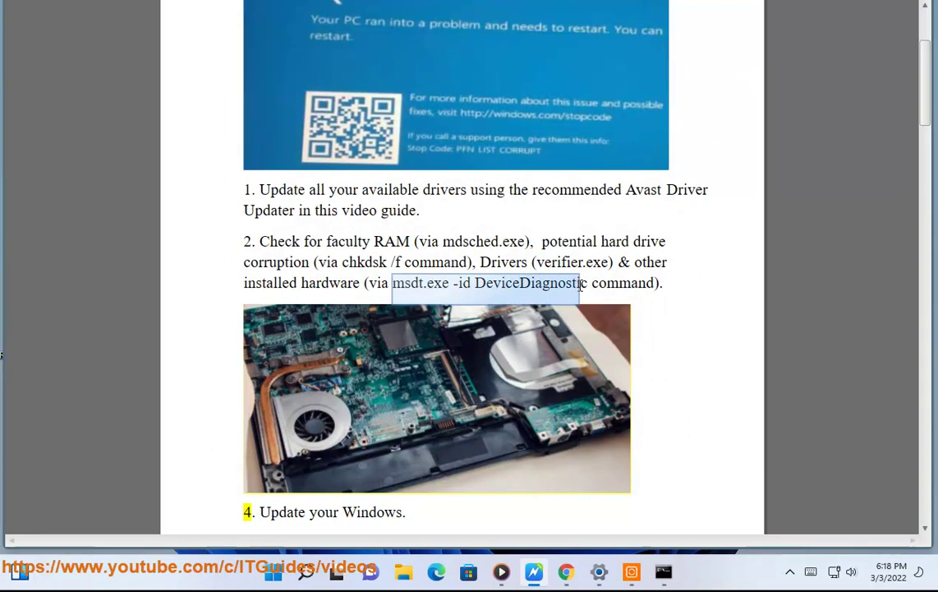
pyautogui.click(664, 572)
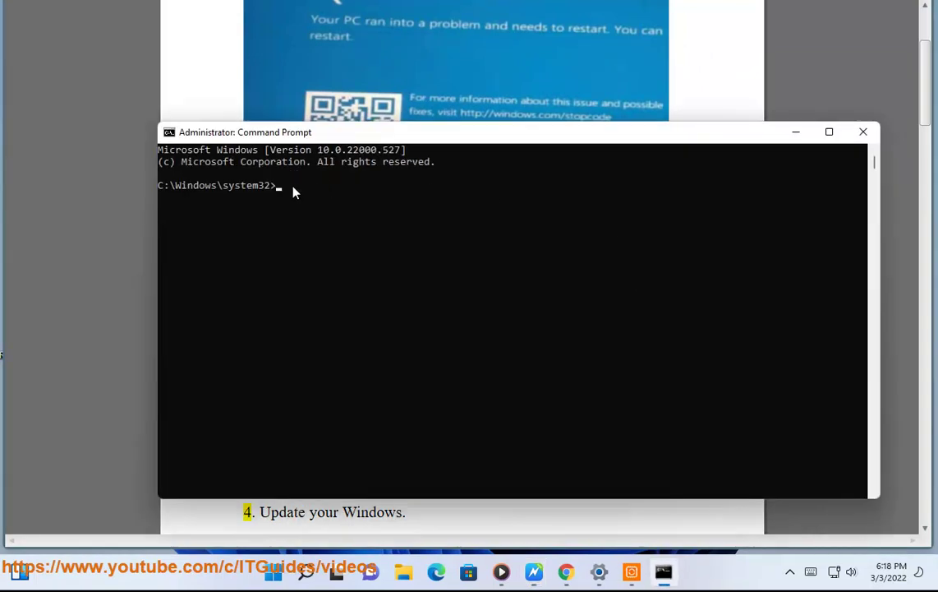
pyautogui.click(130, 222)
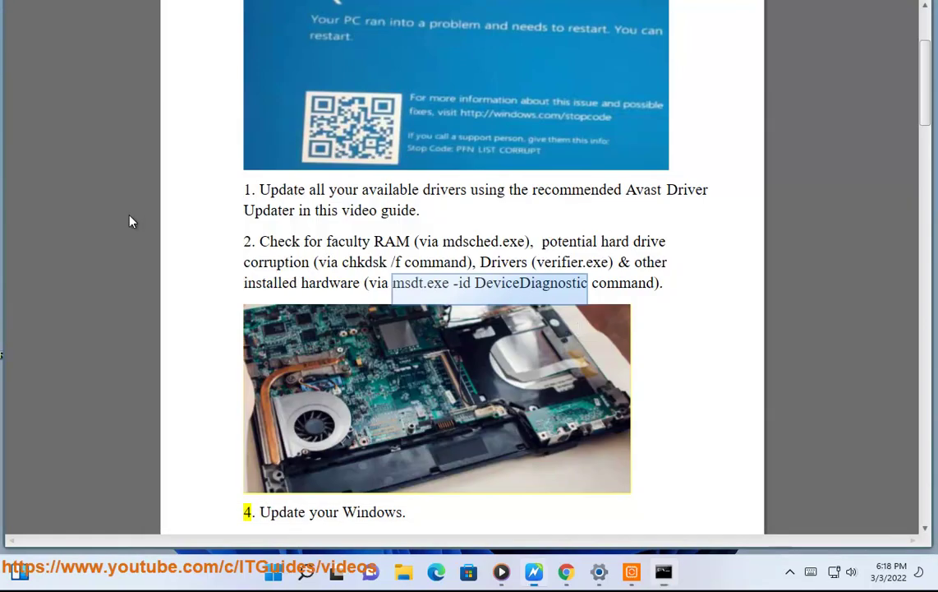
pyautogui.rightClick(555, 283)
pyautogui.click(600, 329)
pyautogui.click(663, 574)
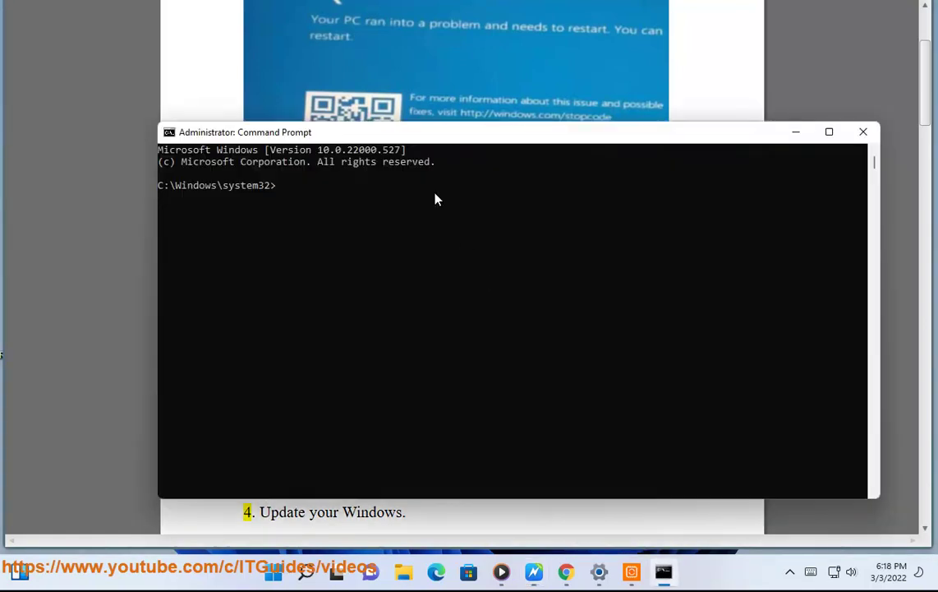
pyautogui.rightClick(363, 165)
pyautogui.press('Return')
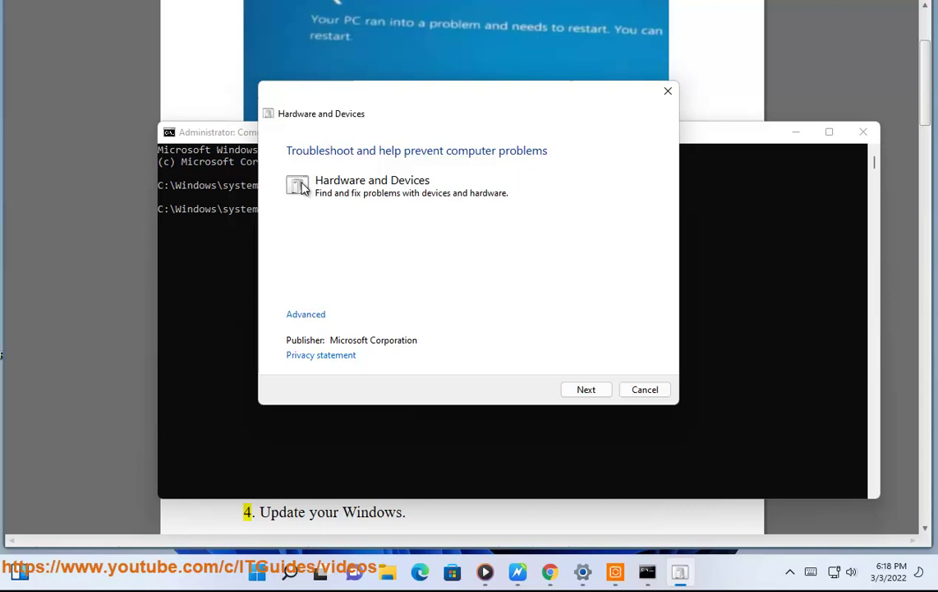
# - Reveal the troubleshooter's automatic repairs option, close it and Command Prompt, and check for Windows updates
pyautogui.click(308, 315)
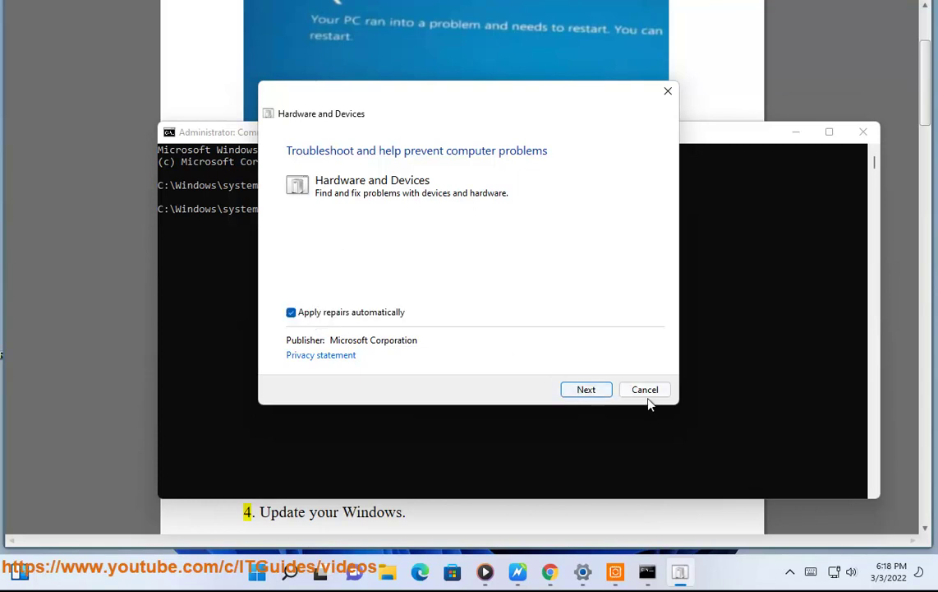
pyautogui.click(668, 91)
pyautogui.click(863, 131)
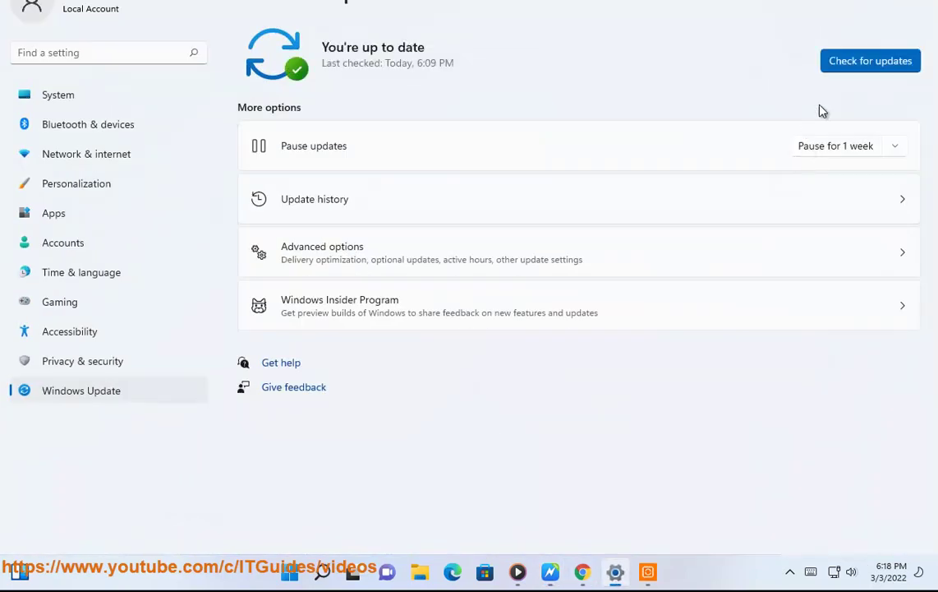
pyautogui.click(858, 66)
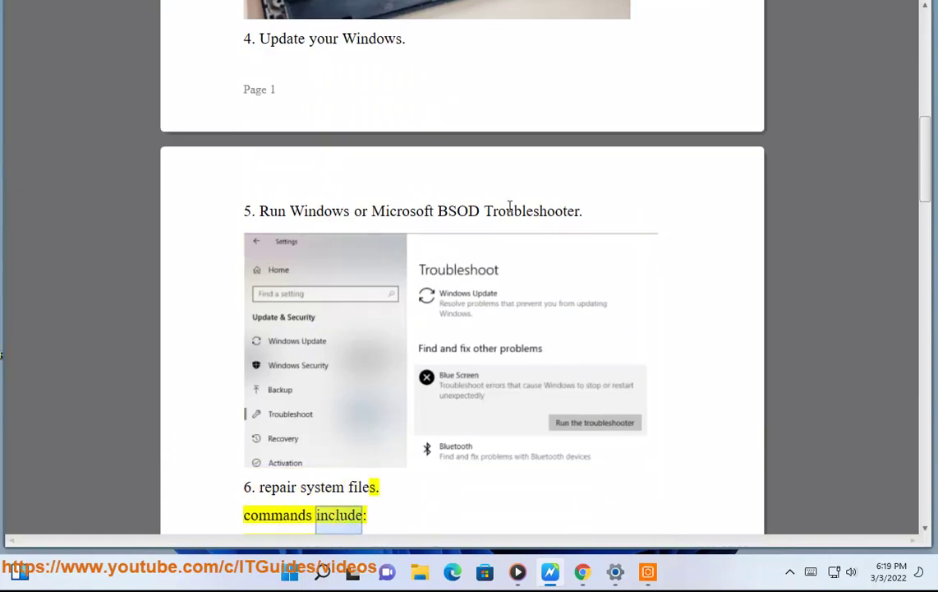
# - Search 'TROUBLE' to open Troubleshoot settings and browse the Other troubleshooters list
pyautogui.doubleClick(551, 193)
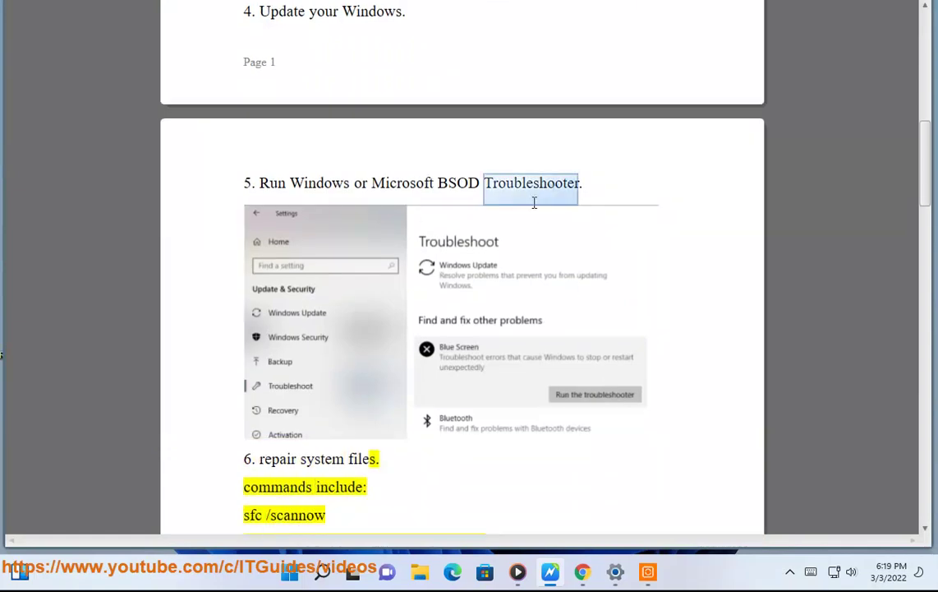
pyautogui.click(322, 572)
pyautogui.write('TROUBLE')
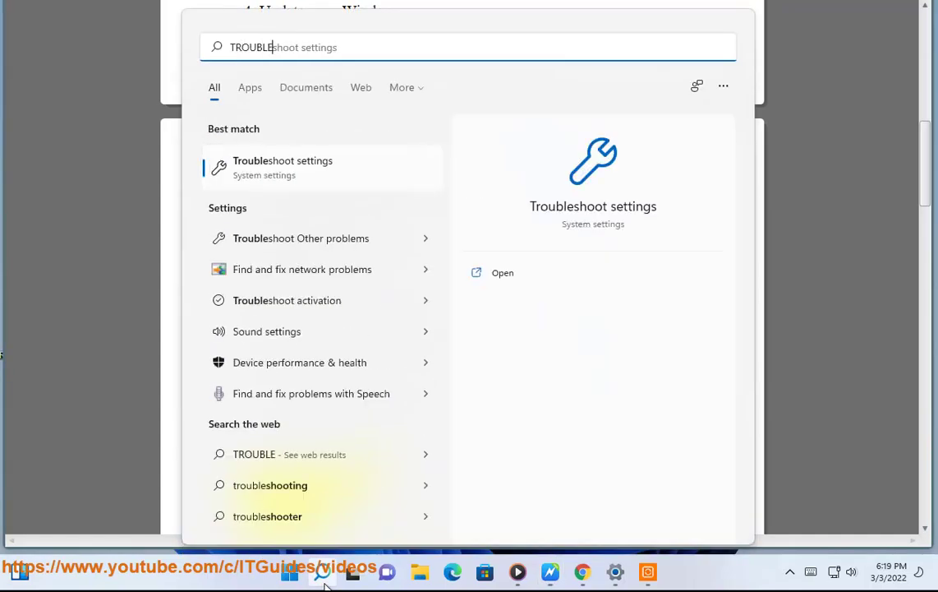
pyautogui.click(322, 180)
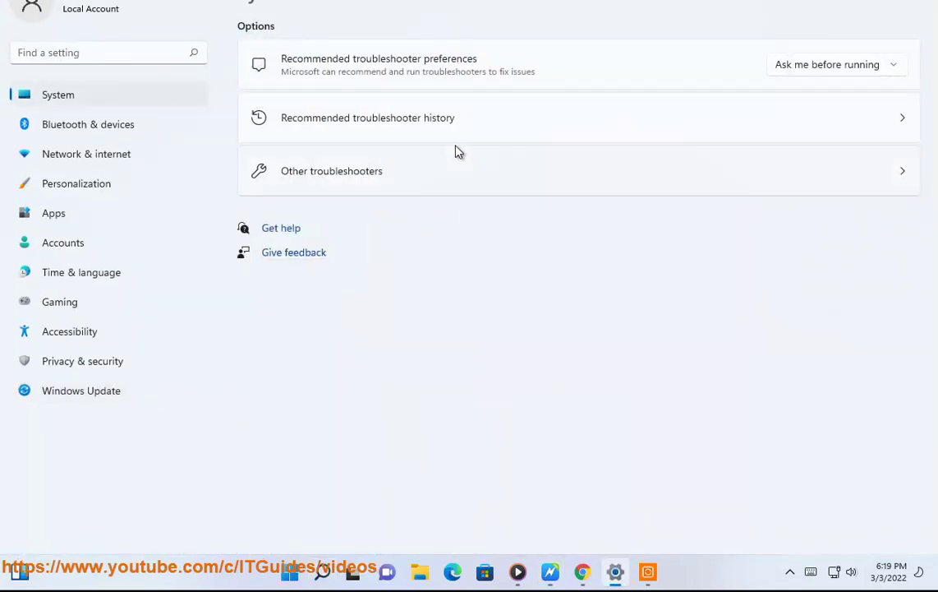
pyautogui.click(578, 187)
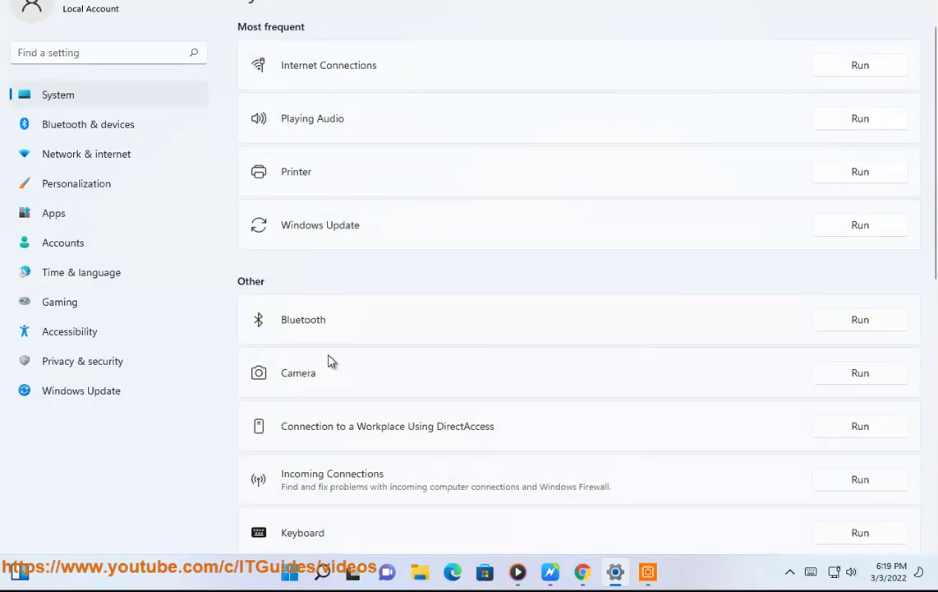
pyautogui.scroll(-1, 514, 424)
pyautogui.scroll(-2, 513, 426)
pyautogui.scroll(2, 513, 425)
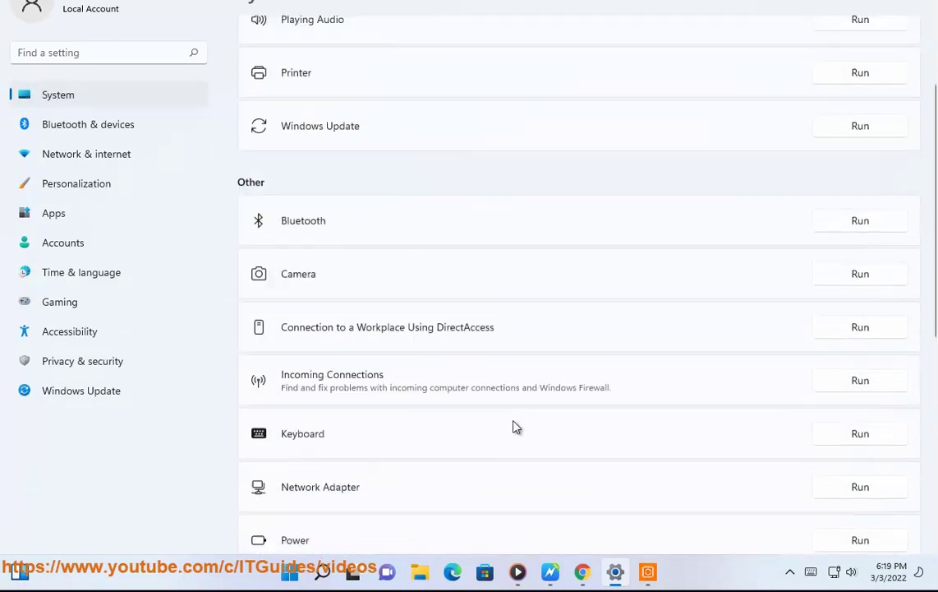
pyautogui.scroll(-3, 515, 426)
pyautogui.scroll(-2, 515, 425)
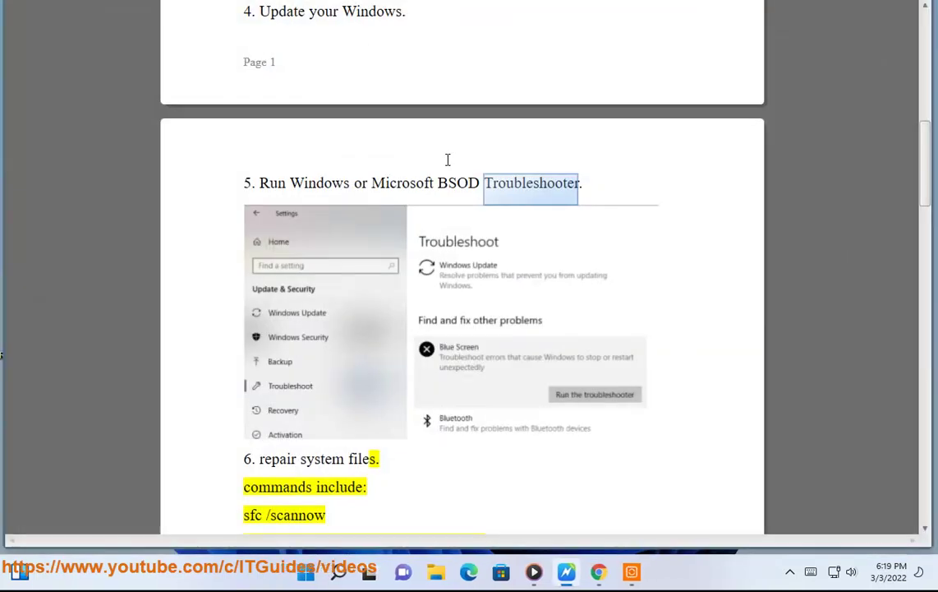
# - Copy 'Microsoft BSOD Troubleshooter' from the guide and search it on Google in Chrome
pyautogui.moveTo(374, 186); pyautogui.dragTo(580, 185)
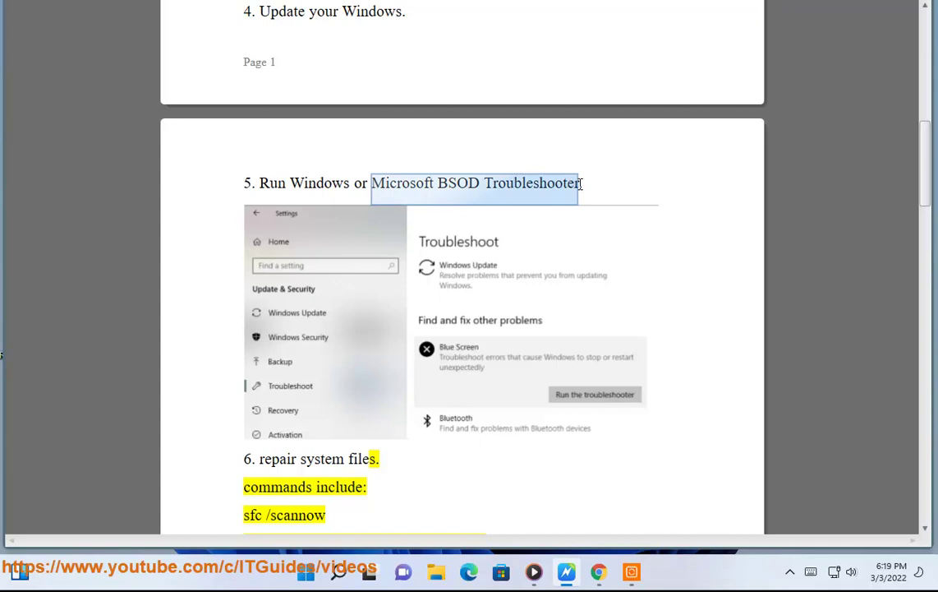
pyautogui.hotkey('ctrl', 'c')
pyautogui.hotkey('alt', 'Tab')
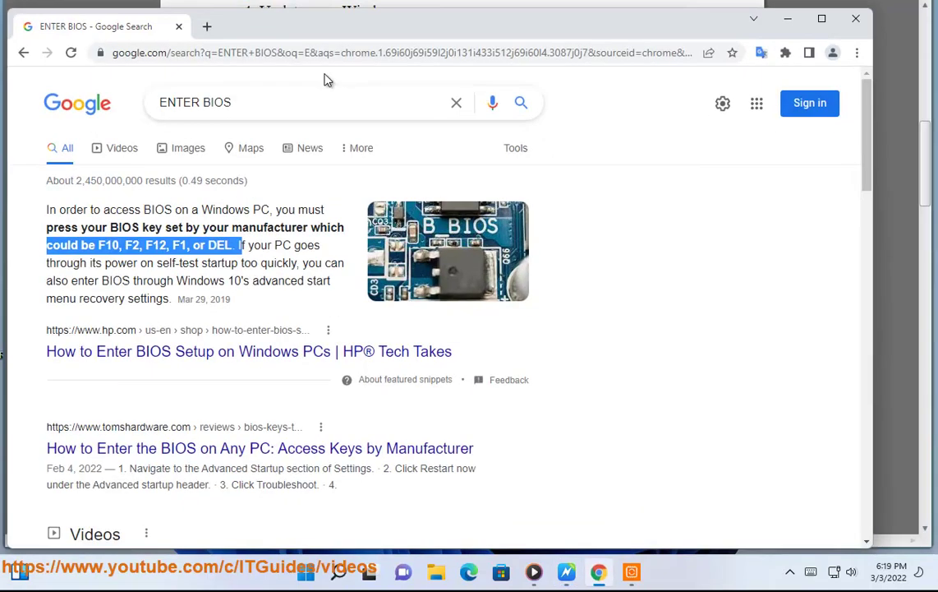
pyautogui.tripleClick(181, 102)
pyautogui.hotkey('ctrl', 'v')
pyautogui.press('Return')
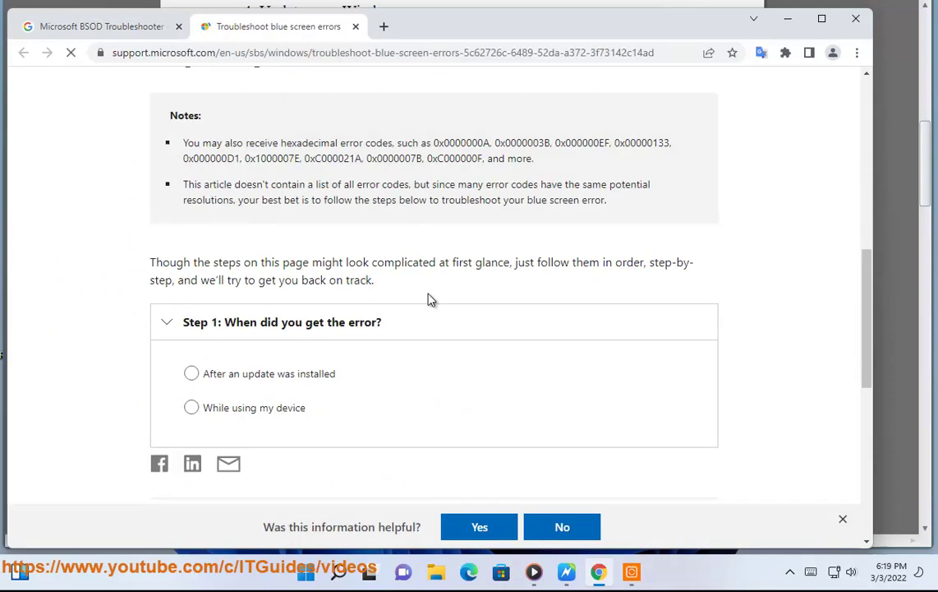
pyautogui.scroll(-2, 430, 300)
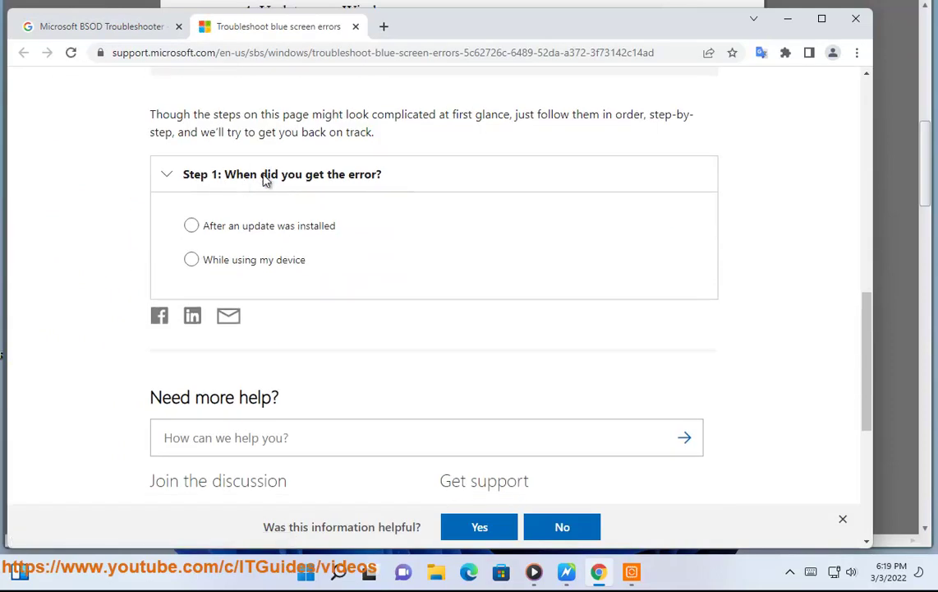
# - Minimize Chrome and open an administrator Command Prompt docked on the right side
pyautogui.click(787, 18)
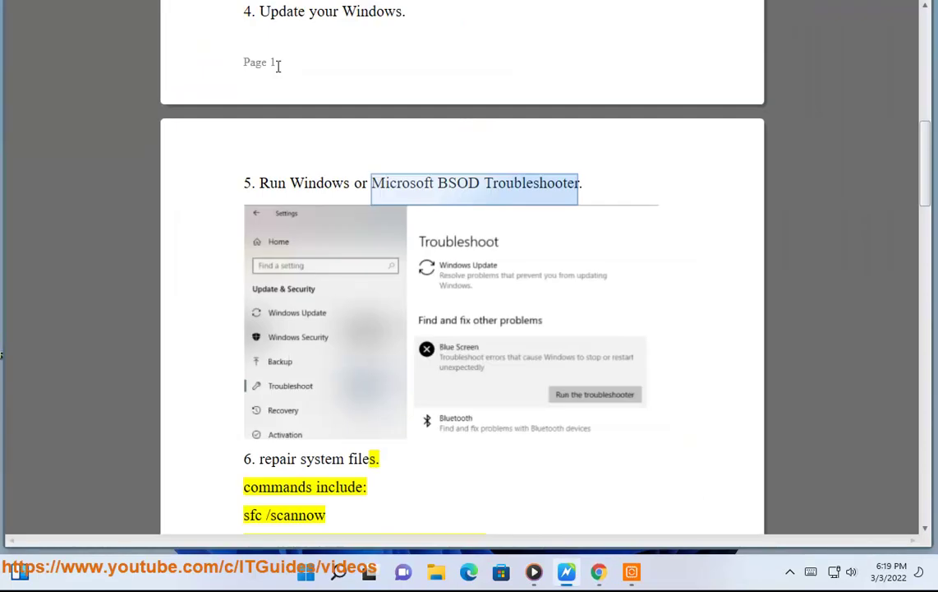
pyautogui.click(536, 369)
pyautogui.doubleClick(300, 511)
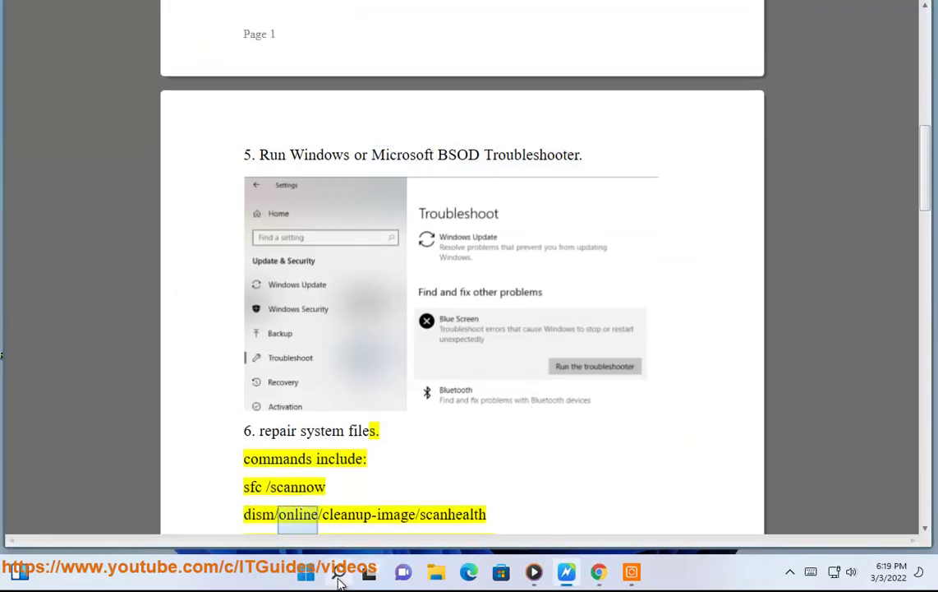
pyautogui.click(338, 572)
pyautogui.rightClick(684, 177)
pyautogui.click(653, 187)
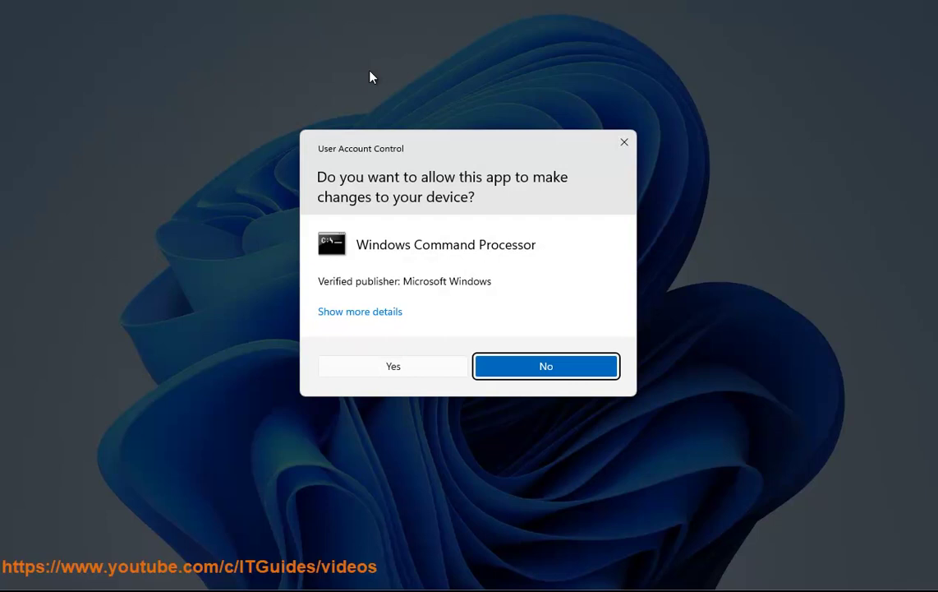
pyautogui.click(345, 372)
pyautogui.moveTo(299, 8); pyautogui.dragTo(749, 82)
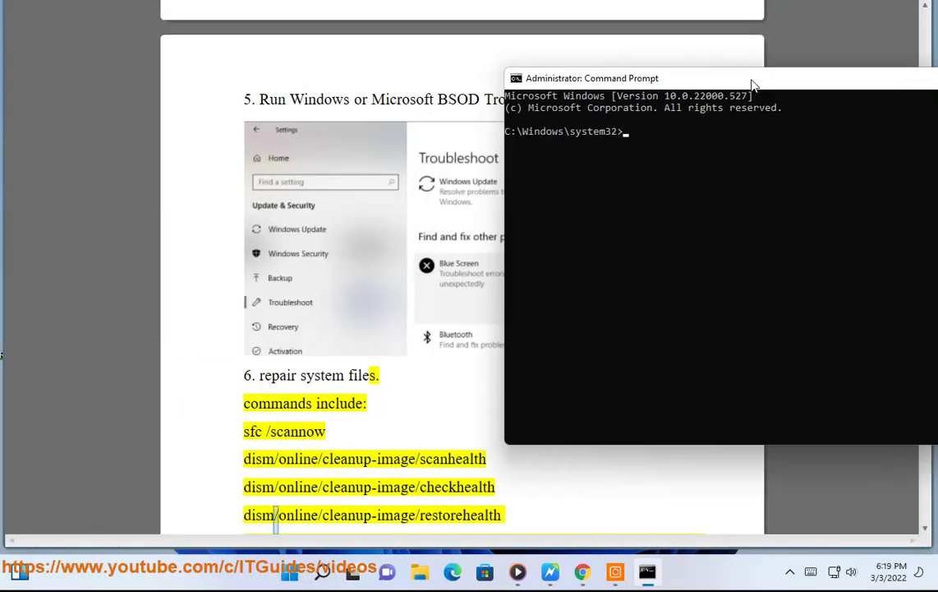
# - Return to the guide and scroll down to step 7, Safe Mode
pyautogui.click(464, 437)
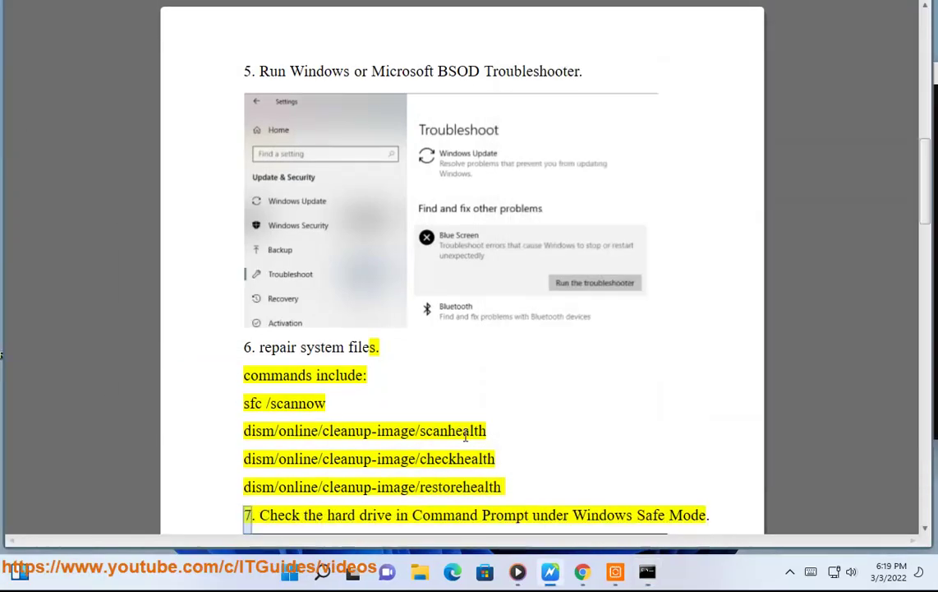
pyautogui.scroll(-1, 525, 407)
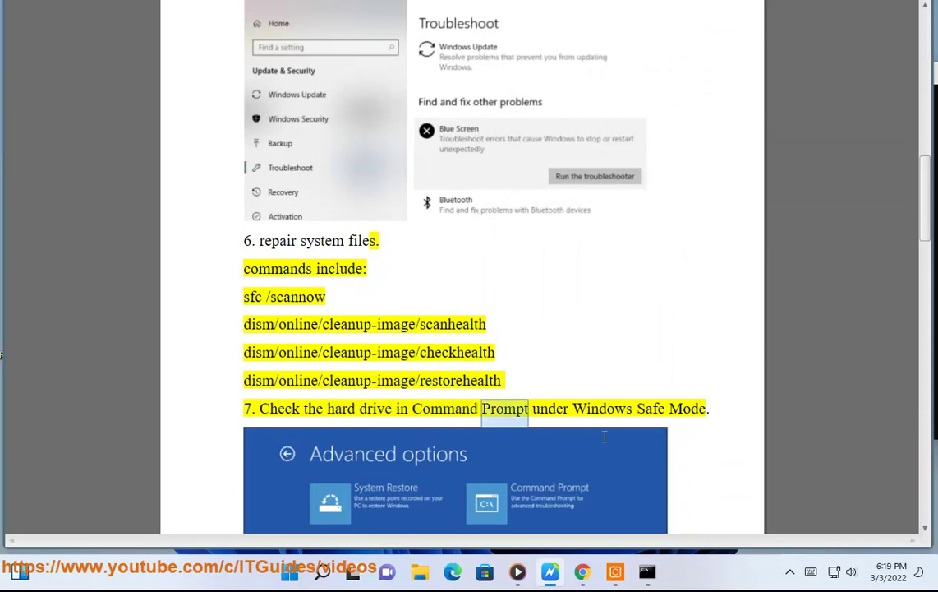
pyautogui.press('super+r')
# - Check Safe boot (Minimal) on the System Configuration Boot tab and confirm with OK
pyautogui.click(118, 520)
pyautogui.scroll(-3, 379, 157)
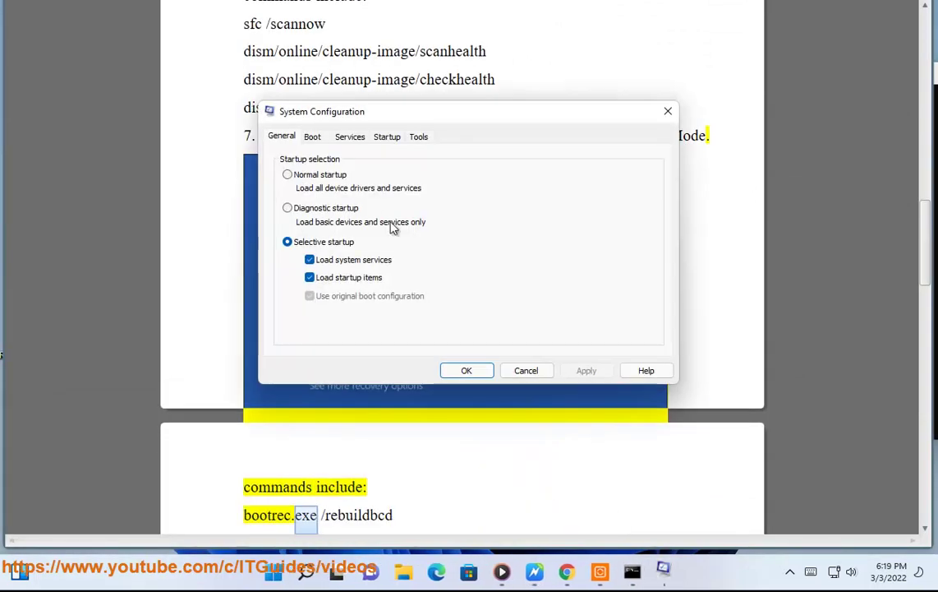
pyautogui.click(313, 137)
pyautogui.moveTo(398, 113); pyautogui.dragTo(717, 123)
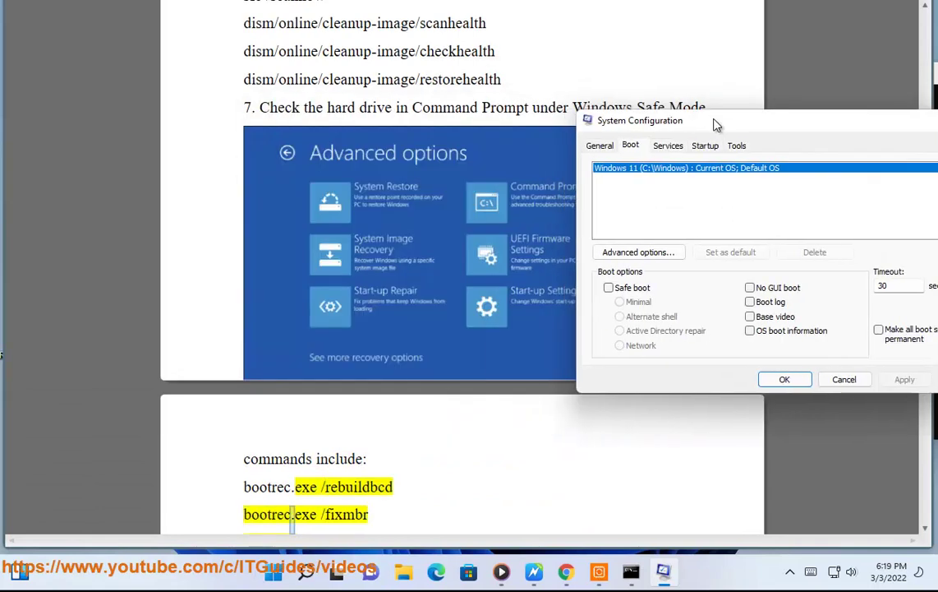
pyautogui.click(609, 287)
pyautogui.click(784, 378)
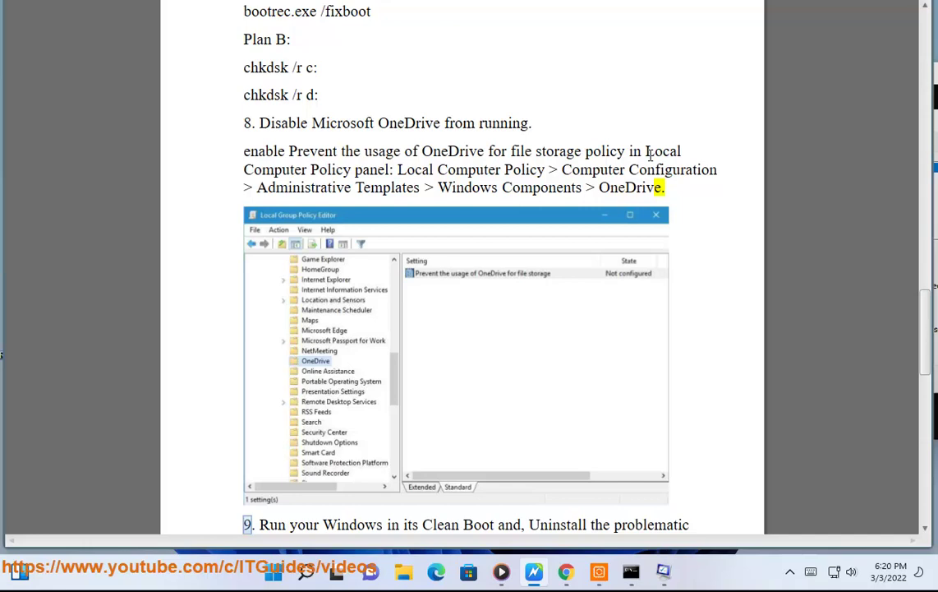
# - Search 'Local Computer Policy' to open the Local Group Policy Editor beside the guide
pyautogui.moveTo(648, 152)
pyautogui.mouseDown()
pyautogui.moveTo(662, 187)
pyautogui.moveTo(353, 171)
pyautogui.mouseUp()
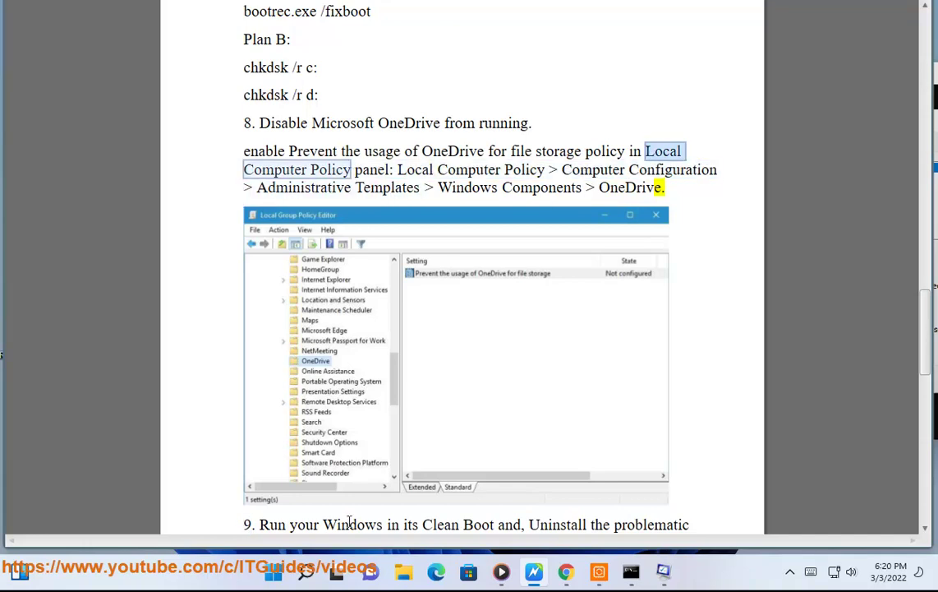
pyautogui.click(306, 572)
pyautogui.hotkey('ctrl', 'v')
pyautogui.click(343, 161)
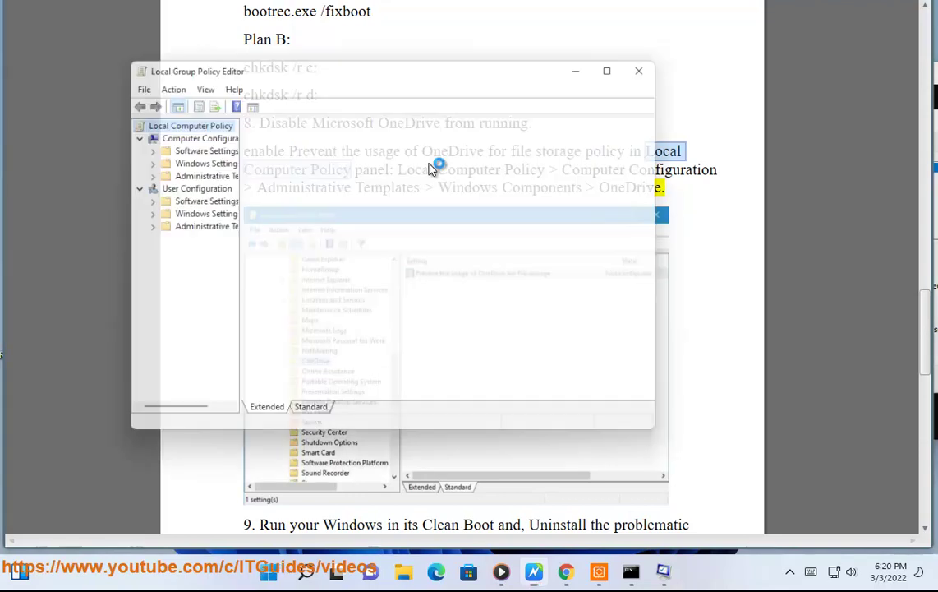
pyautogui.moveTo(280, 70)
pyautogui.mouseDown()
pyautogui.moveTo(667, 154)
pyautogui.moveTo(584, 222)
pyautogui.mouseUp()
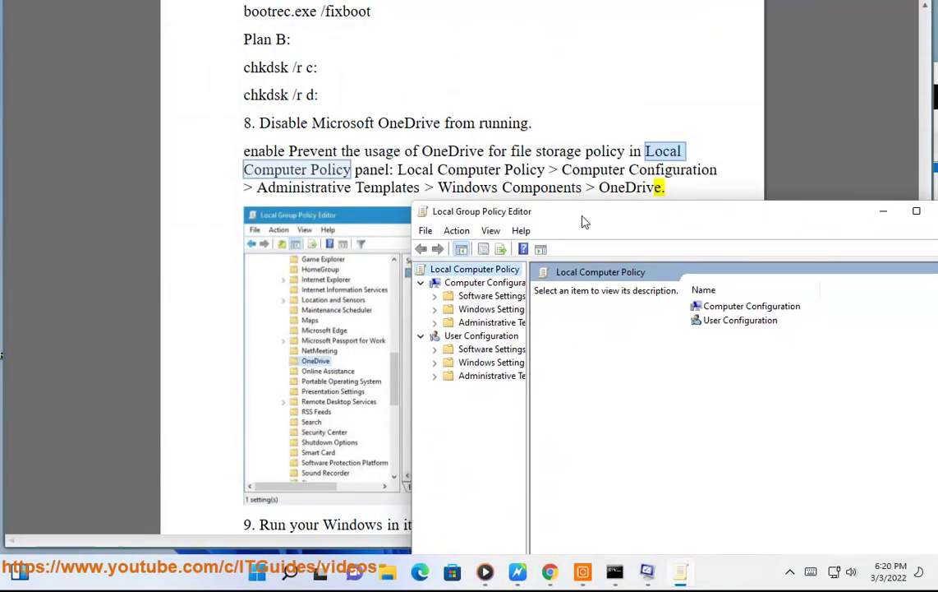
# - Navigate Computer Configuration > Administrative Templates > Windows Components > OneDrive and select the file storage policy
pyautogui.click(482, 282)
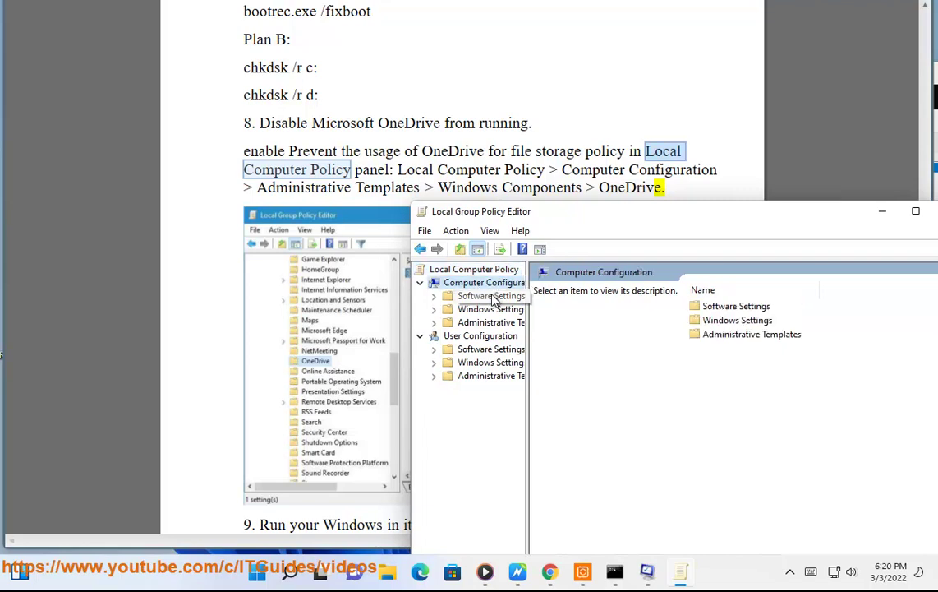
pyautogui.doubleClick(763, 335)
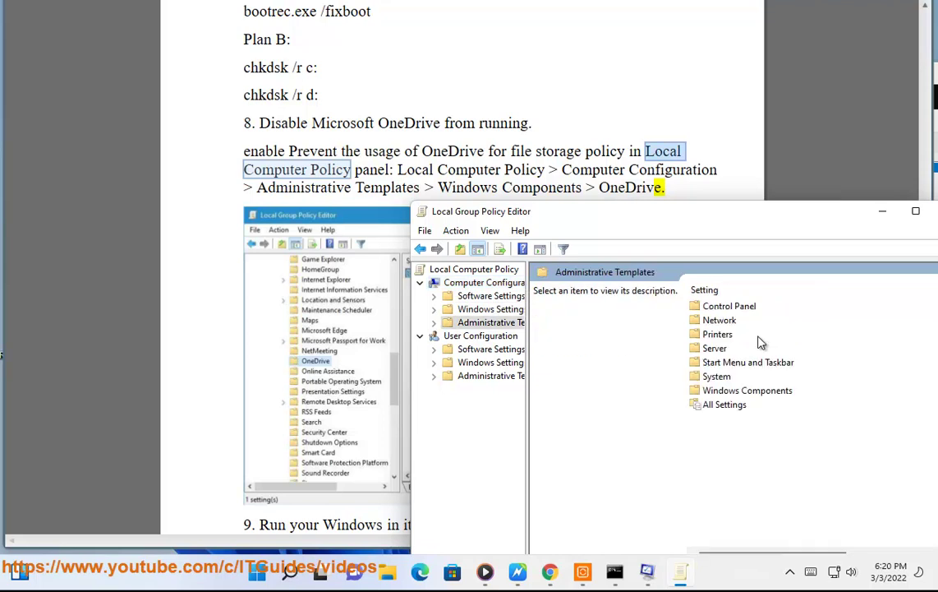
pyautogui.doubleClick(737, 392)
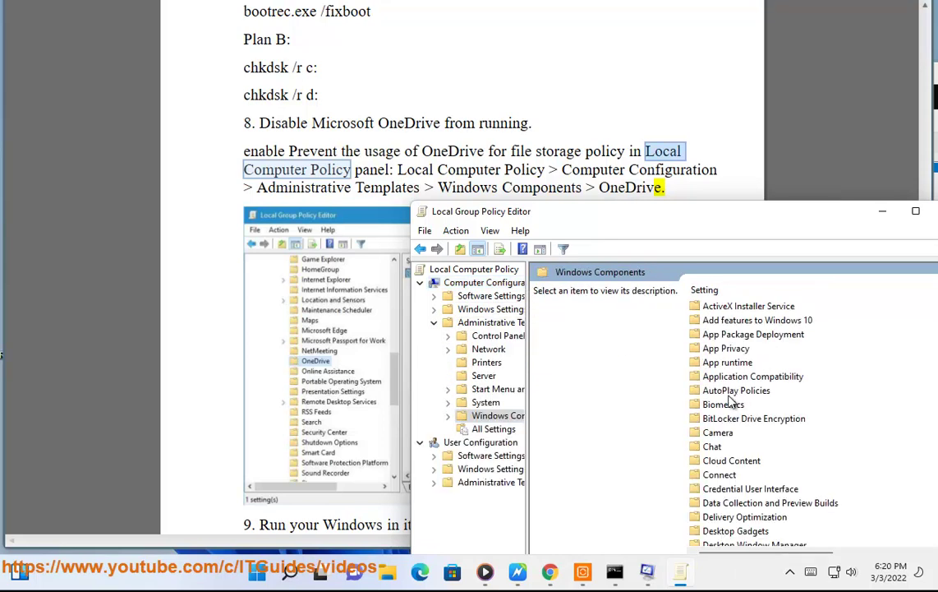
pyautogui.click(730, 401)
pyautogui.press('o')
pyautogui.press('Return')
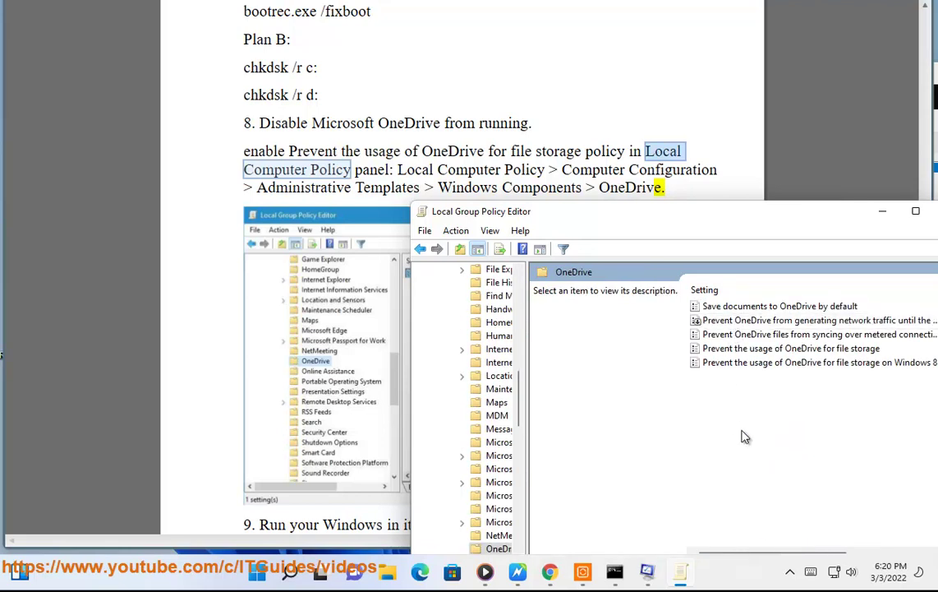
pyautogui.moveTo(705, 220); pyautogui.dragTo(700, 309)
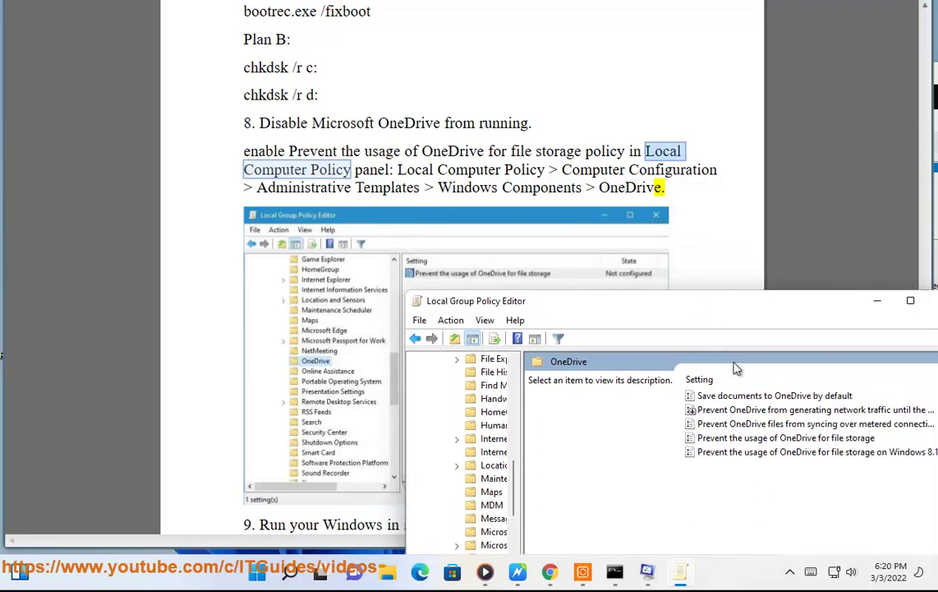
pyautogui.click(757, 440)
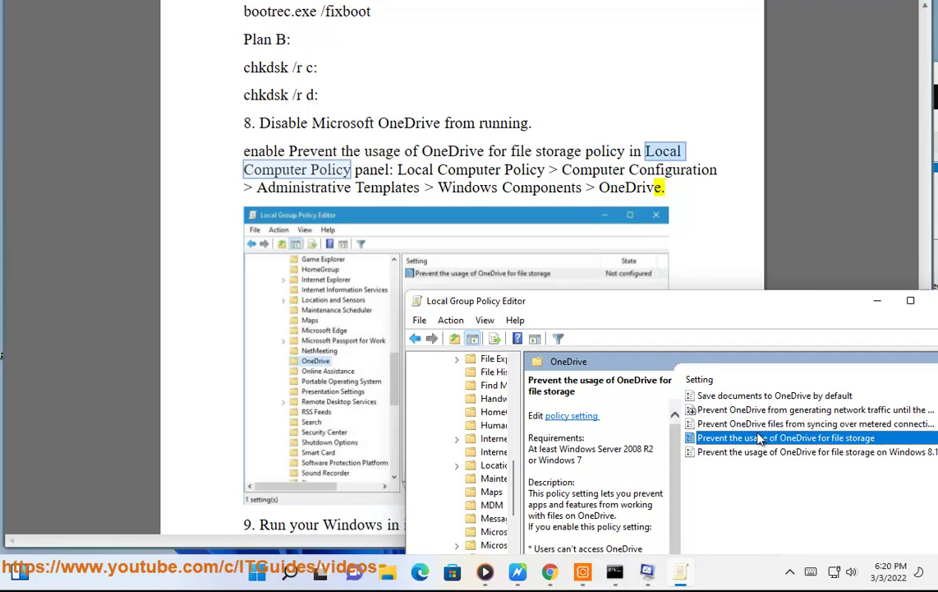
# - Set 'Prevent the usage of OneDrive for file storage' to Enabled, then close the editor with Alt+F4
pyautogui.doubleClick(764, 436)
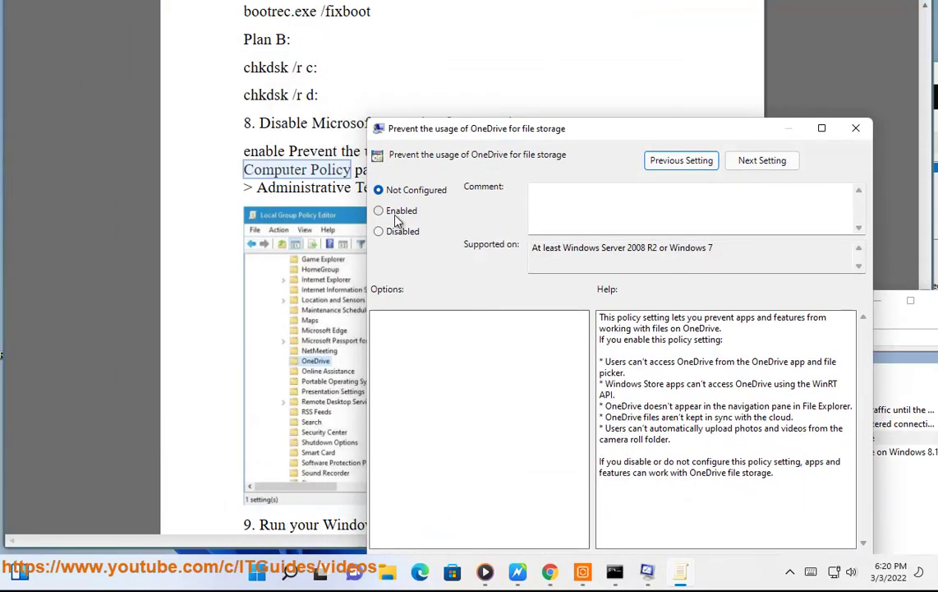
pyautogui.click(379, 210)
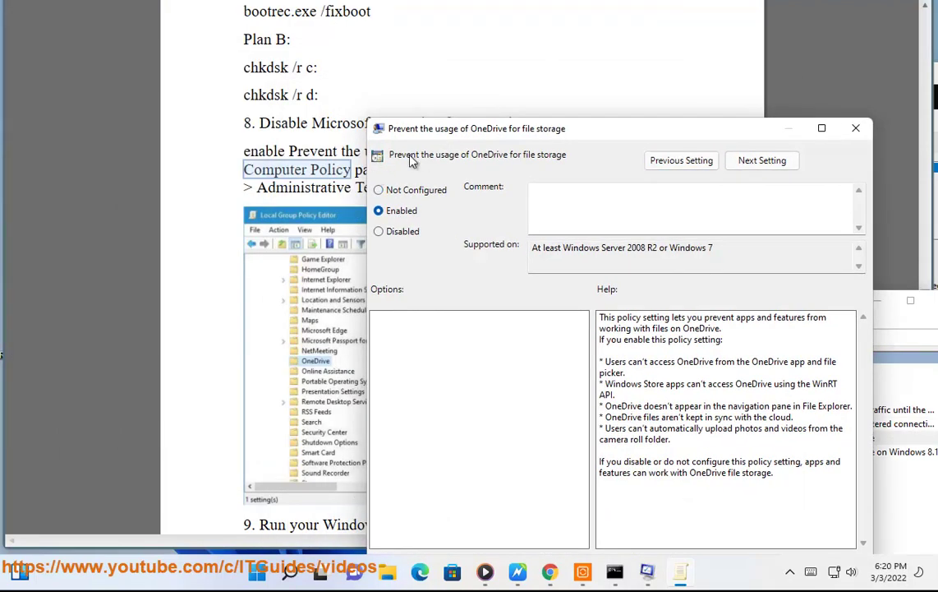
pyautogui.moveTo(592, 138); pyautogui.dragTo(589, 96)
pyautogui.moveTo(776, 431); pyautogui.dragTo(556, 280)
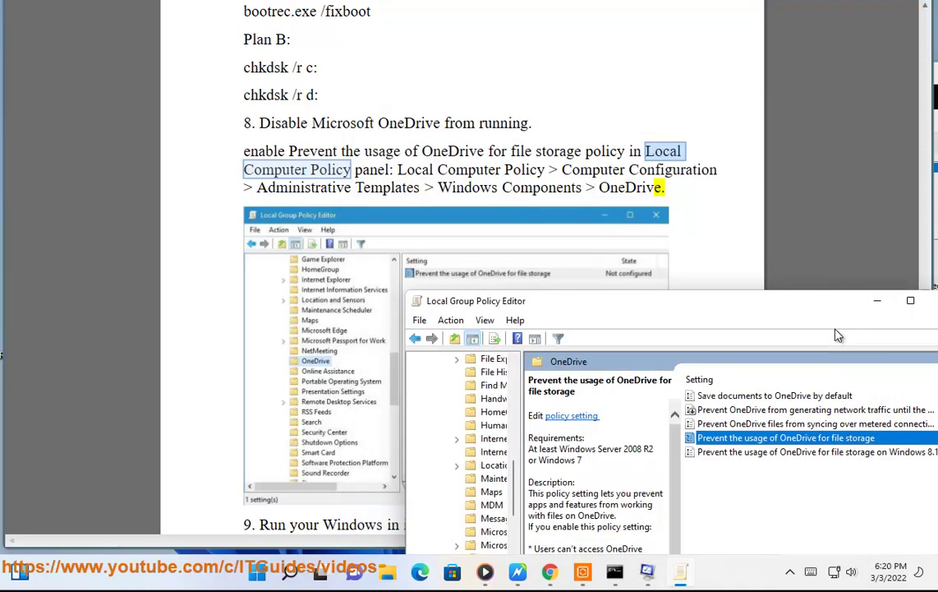
pyautogui.moveTo(838, 335); pyautogui.dragTo(641, 244)
pyautogui.hotkey('alt', 'F4')
pyautogui.click(733, 341)
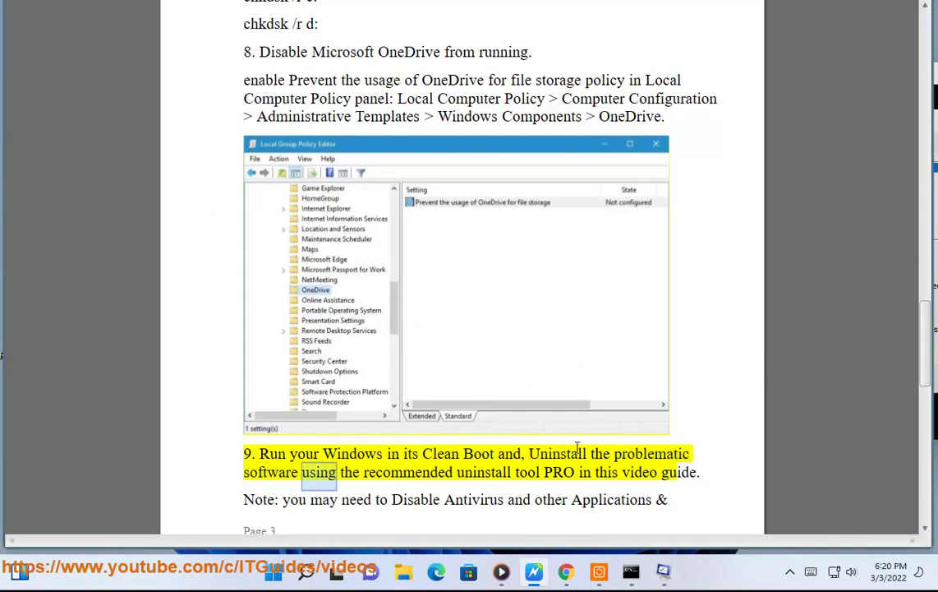
# - Scroll the guide down to step 9 and highlight the phrase 'Clean Boot'
pyautogui.scroll(-1, 540, 363)
pyautogui.scroll(-1, 540, 362)
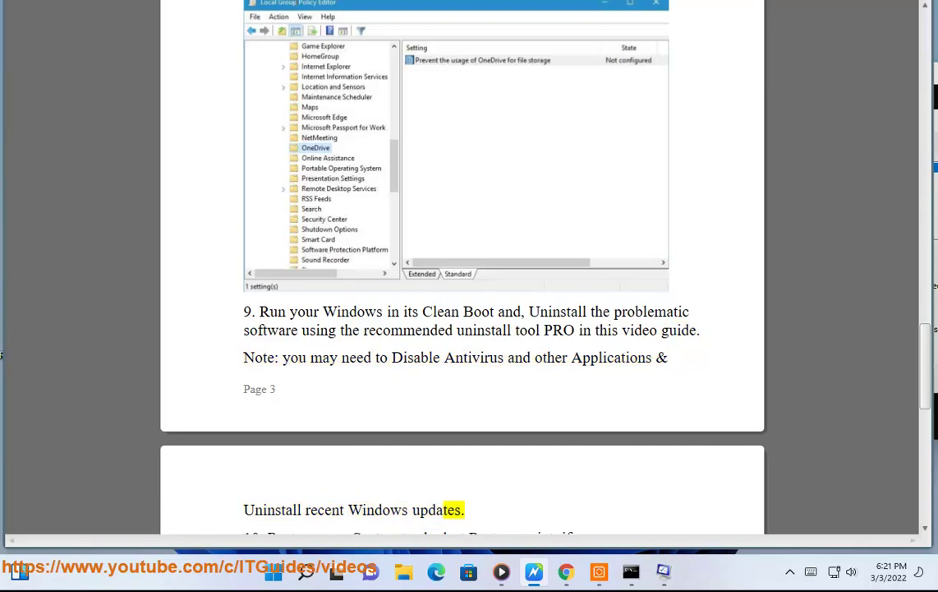
pyautogui.moveTo(496, 290); pyautogui.dragTo(422, 289)
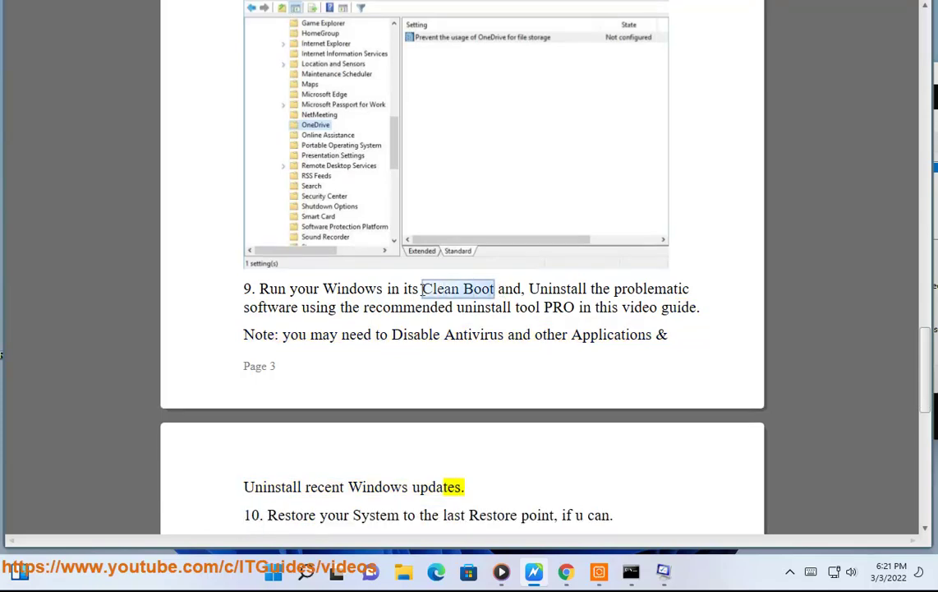
# - Close the Microsoft support tab and search Google for 'Clean Boot'
pyautogui.click(573, 566)
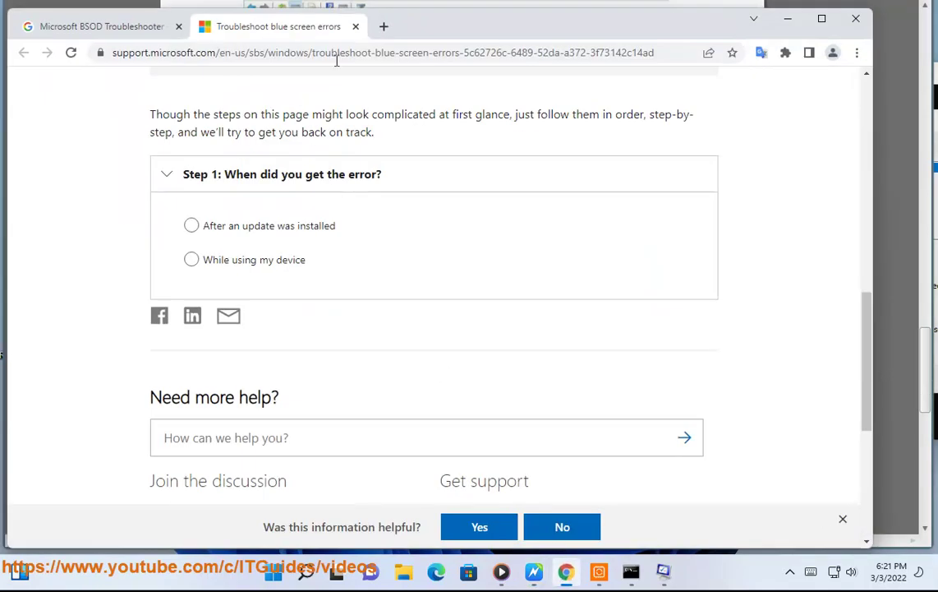
pyautogui.click(359, 27)
pyautogui.tripleClick(343, 109)
pyautogui.write('Clean Boot')
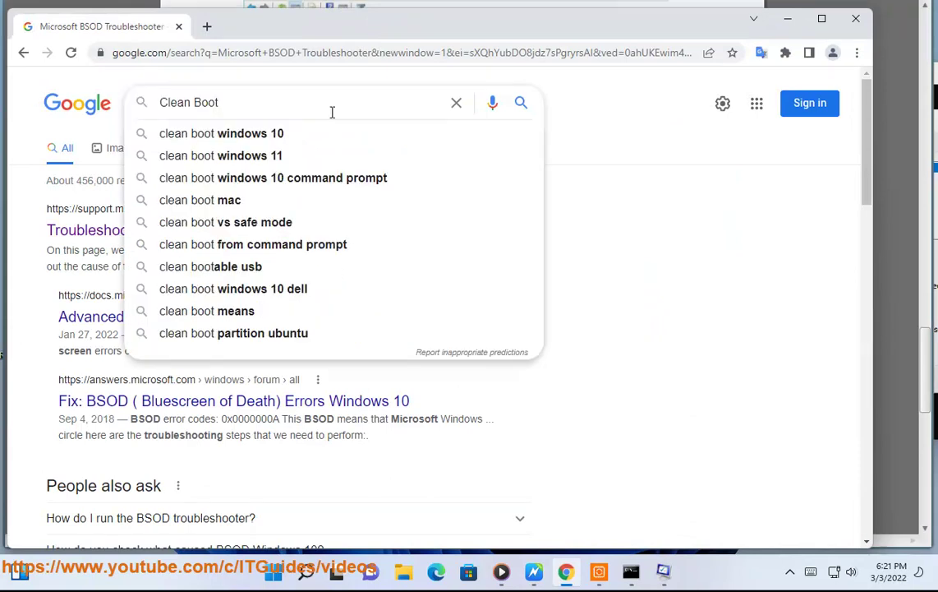
pyautogui.press('Return')
pyautogui.moveTo(415, 267); pyautogui.dragTo(25, 230)
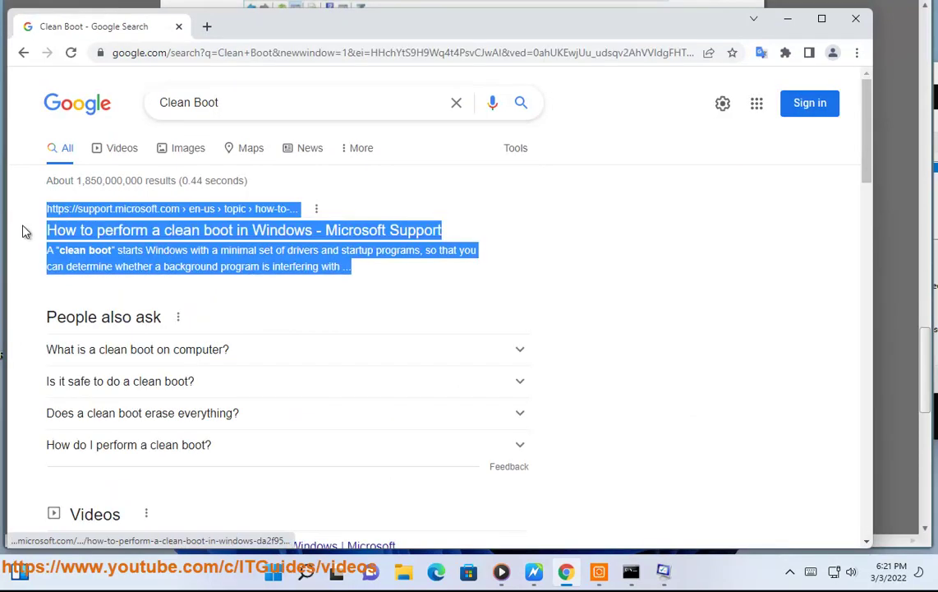
# - In System Configuration, hide all Microsoft services, disable the rest, and confirm with OK
pyautogui.press('super+r')
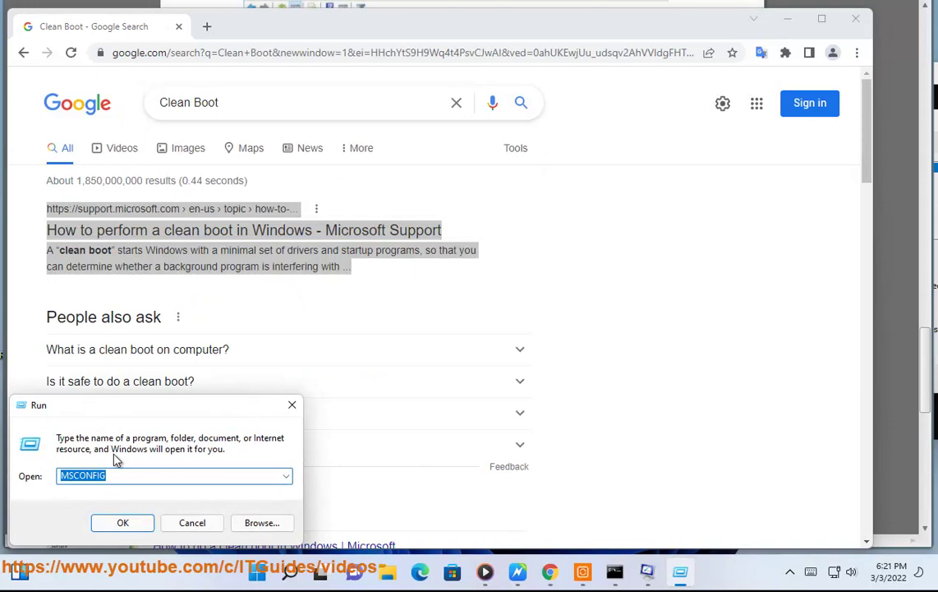
pyautogui.click(122, 522)
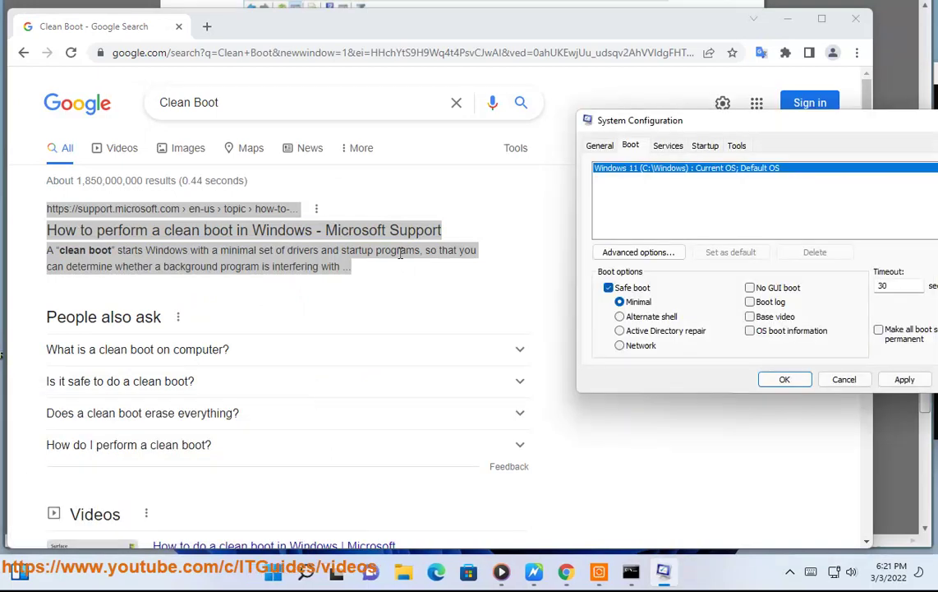
pyautogui.click(667, 146)
pyautogui.click(629, 353)
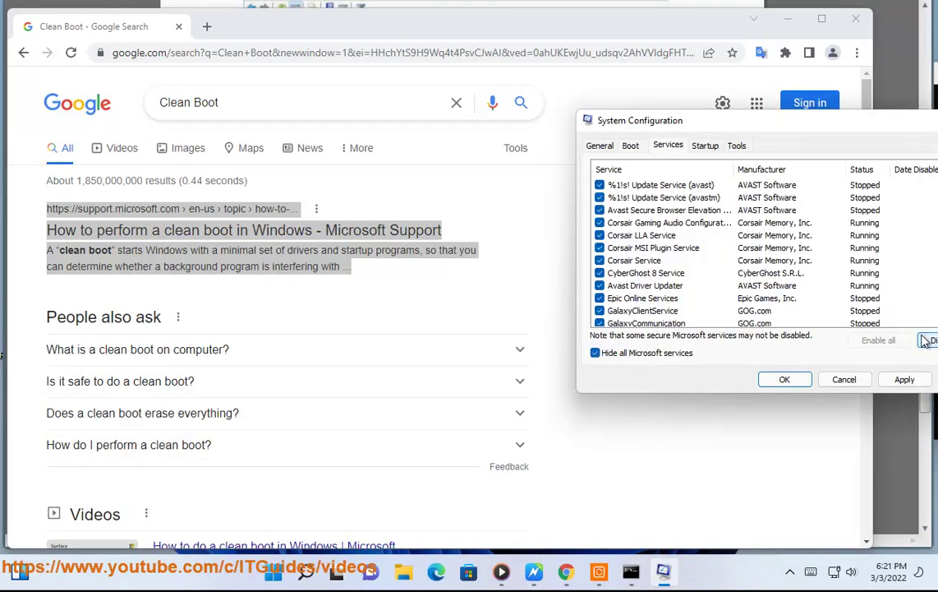
pyautogui.moveTo(857, 132); pyautogui.dragTo(707, 157)
pyautogui.click(820, 371)
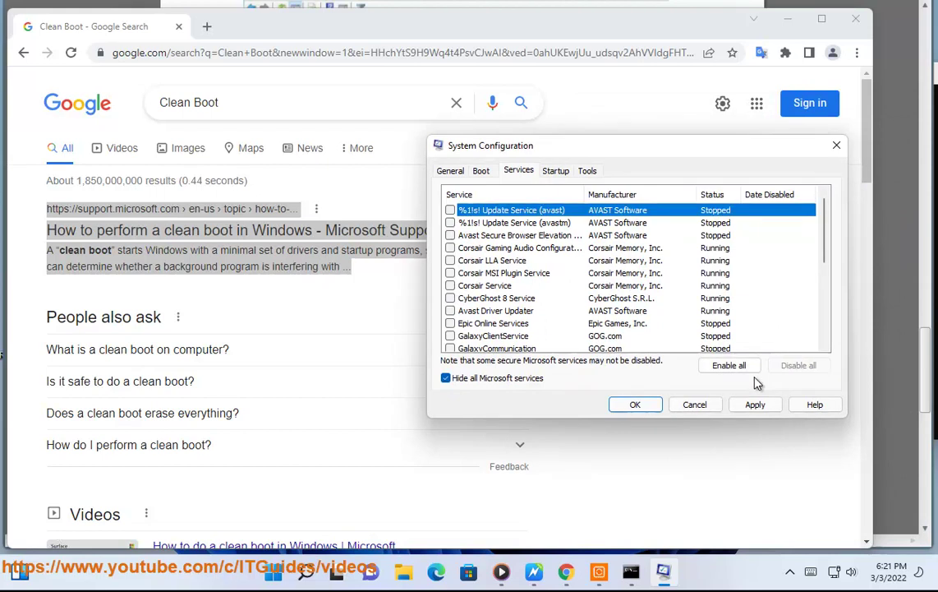
pyautogui.click(690, 405)
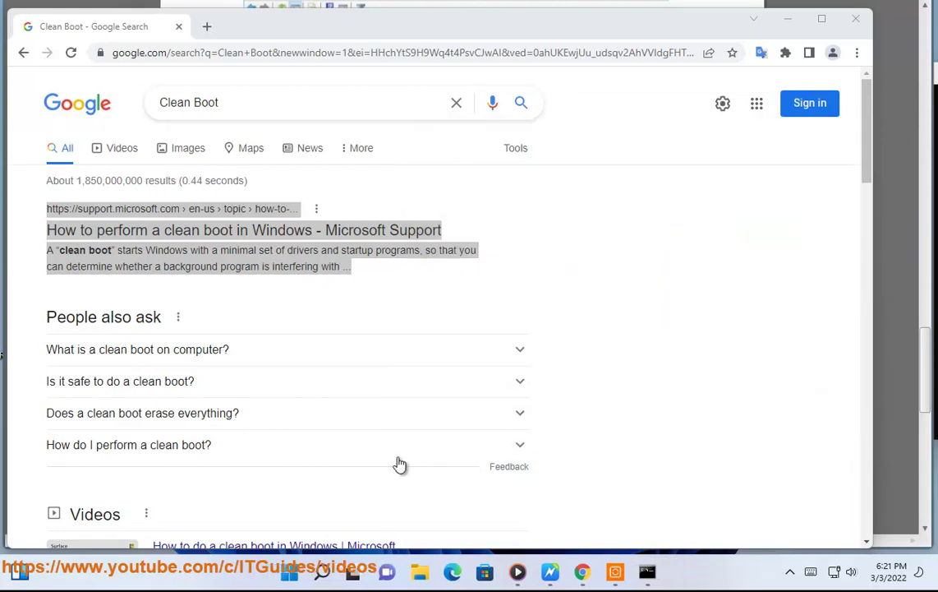
# - Check Task Manager's Startup list showing all apps disabled, then close Task Manager
pyautogui.click(321, 572)
pyautogui.write('T')
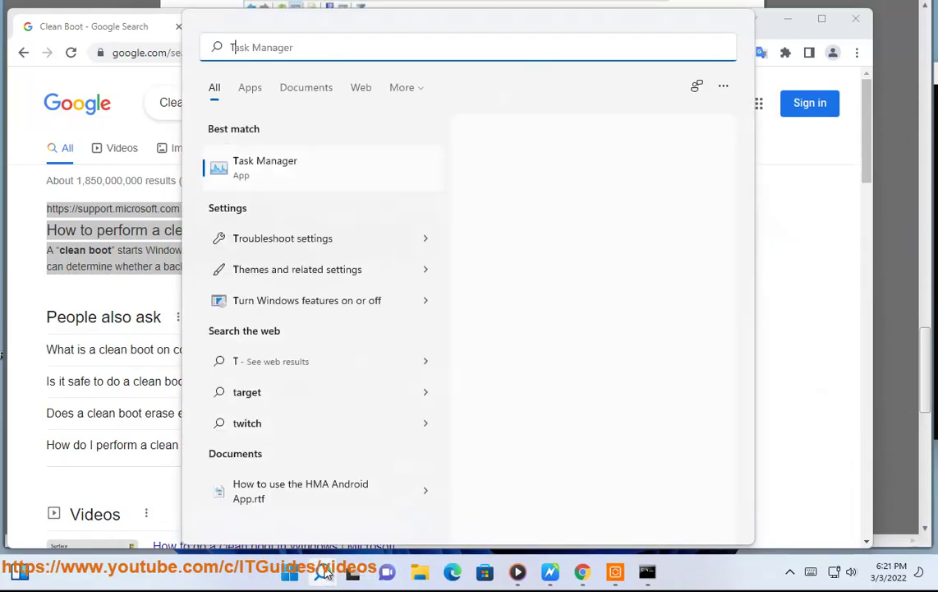
pyautogui.write('AS')
pyautogui.click(318, 170)
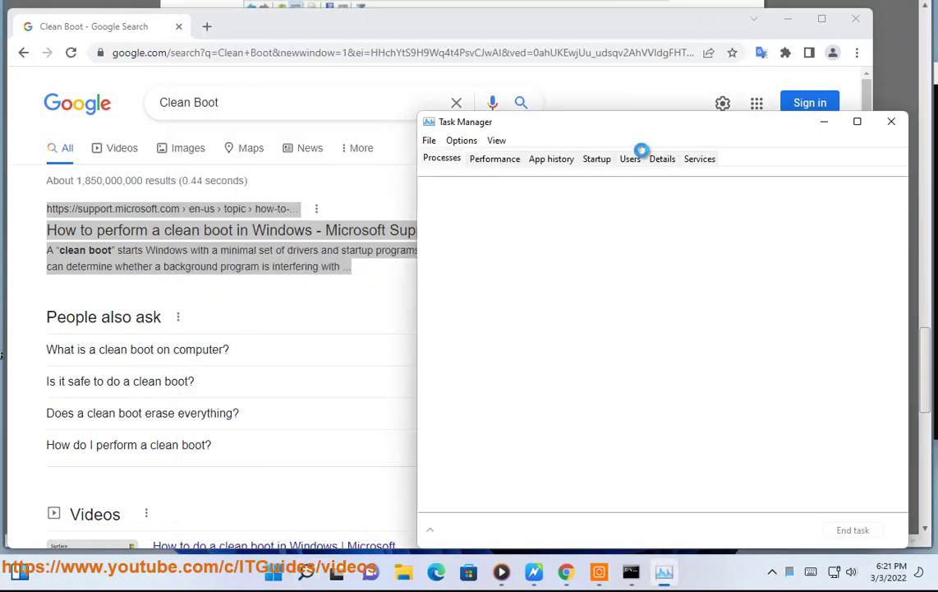
pyautogui.click(596, 159)
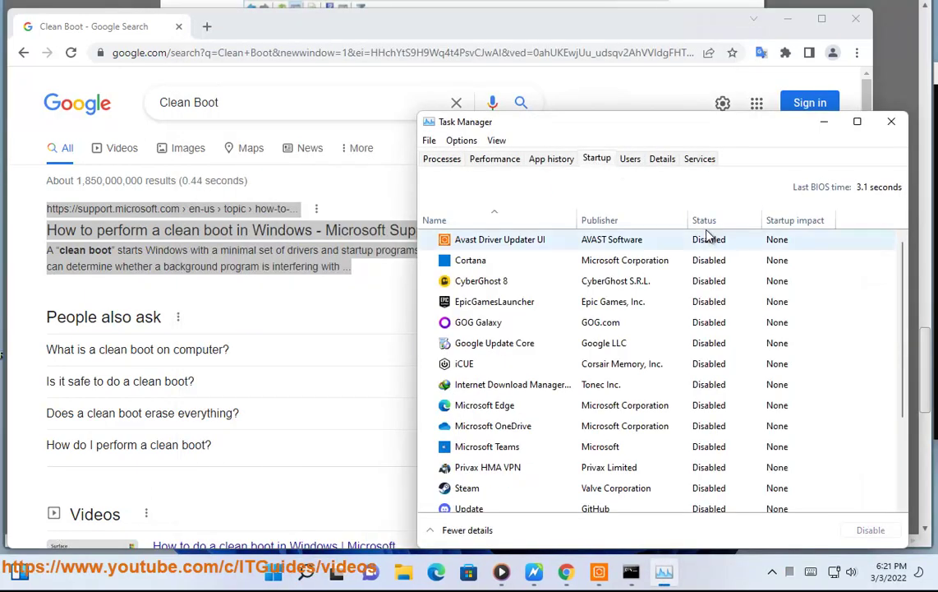
pyautogui.click(891, 120)
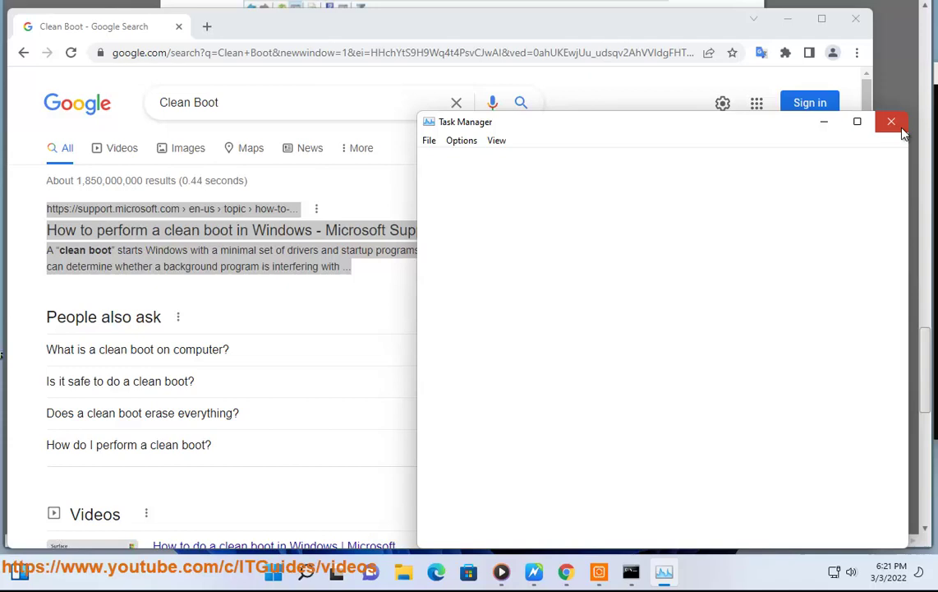
# - Mark the guide's line on uninstalling updates and open Control Panel's installed updates list
pyautogui.click(787, 20)
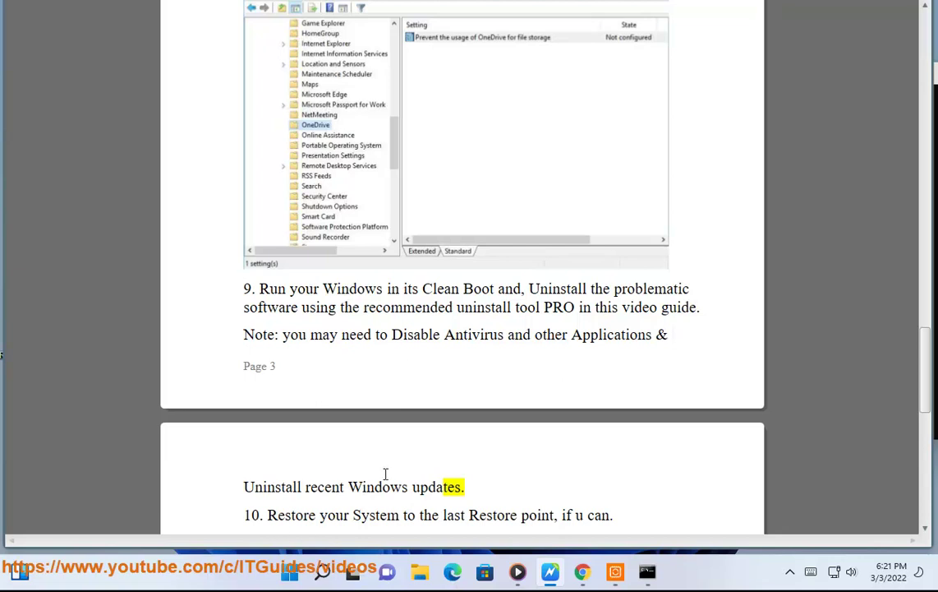
pyautogui.moveTo(485, 488); pyautogui.dragTo(171, 488)
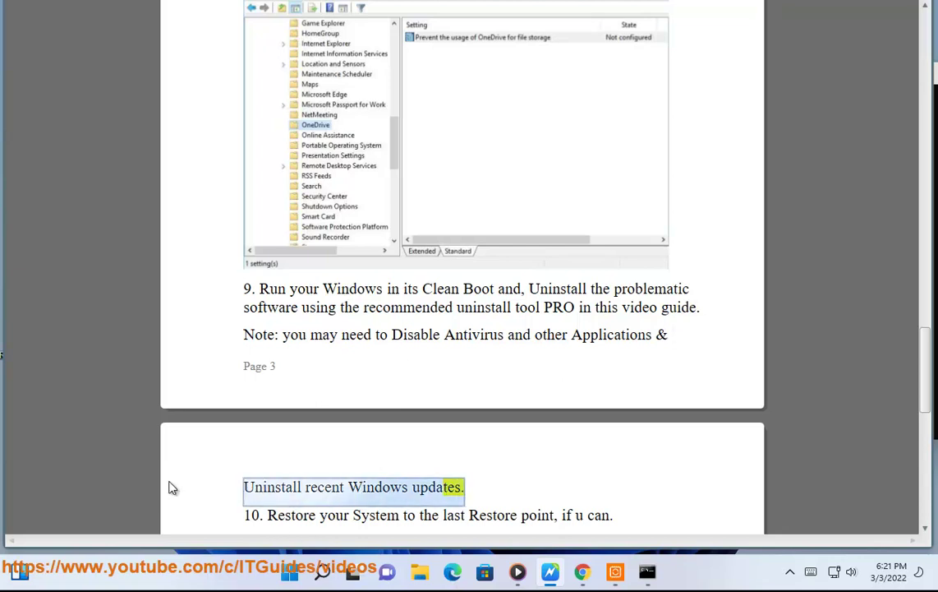
pyautogui.click(323, 577)
pyautogui.click(290, 380)
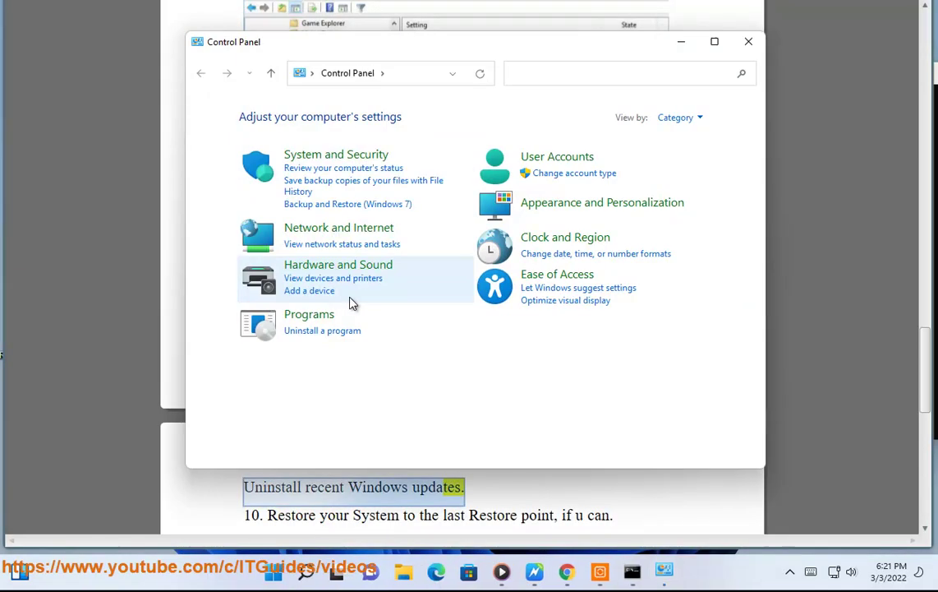
pyautogui.click(323, 315)
pyautogui.click(650, 129)
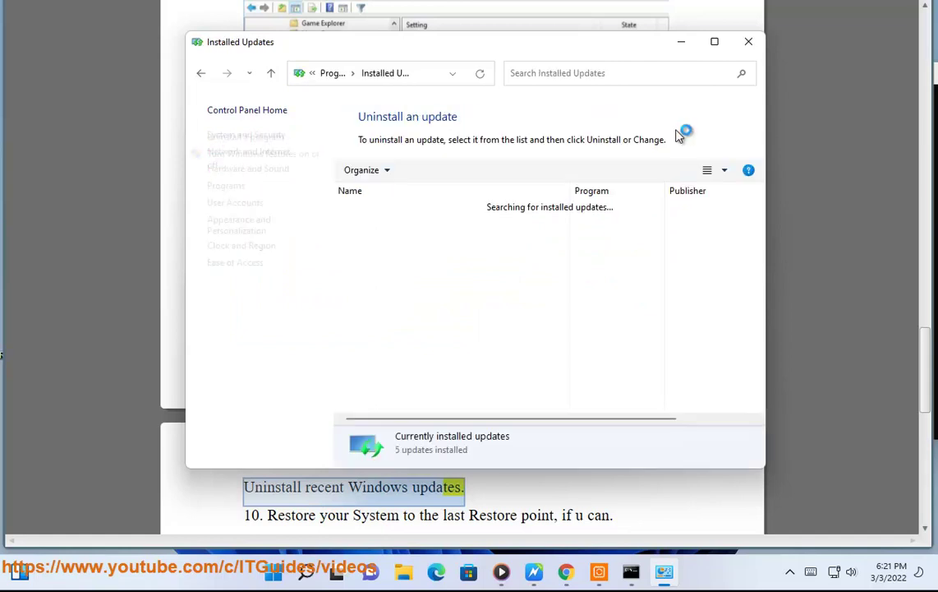
# - Start uninstalling update KB5010414, decline with No, and close the updates window
pyautogui.moveTo(486, 421); pyautogui.dragTo(683, 419)
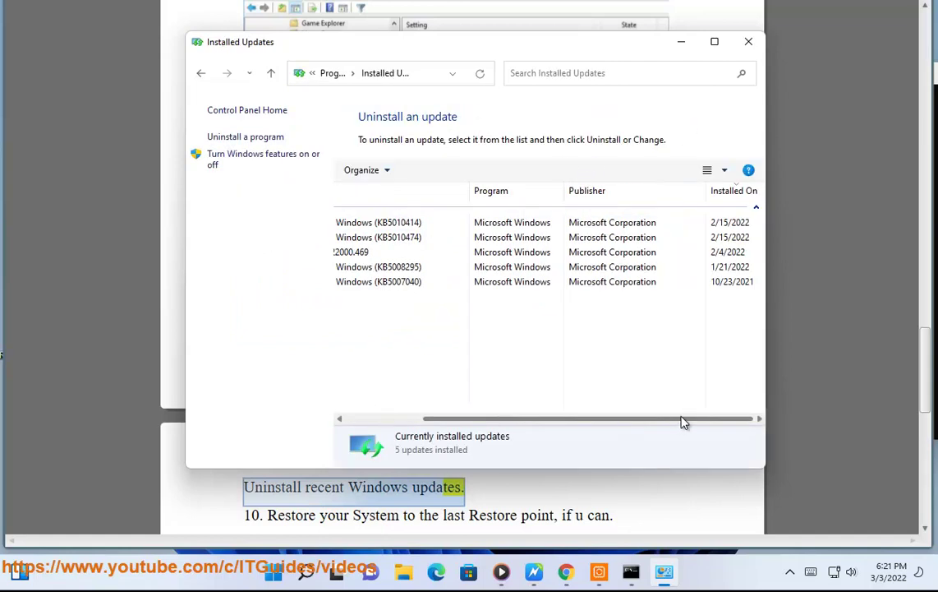
pyautogui.click(709, 222)
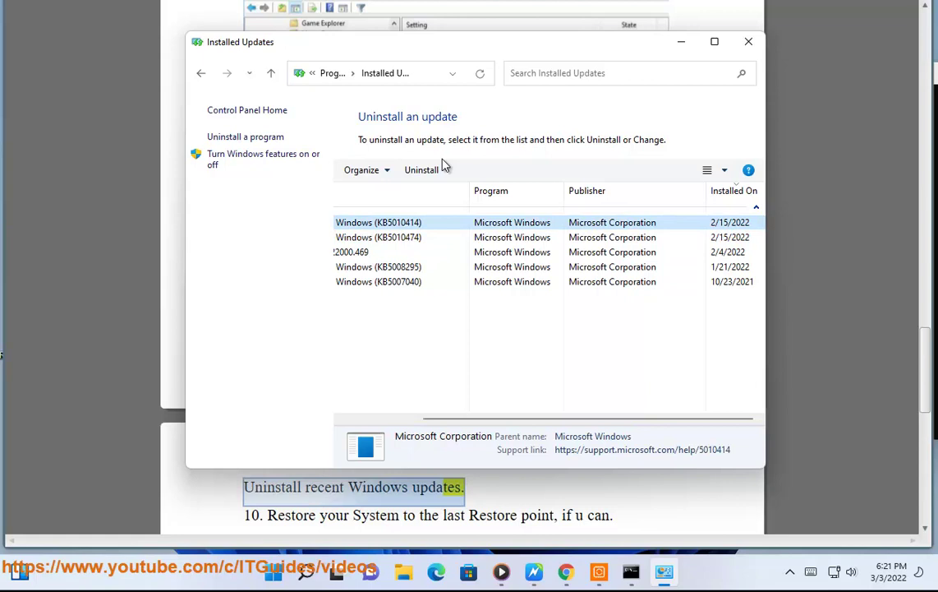
pyautogui.click(422, 170)
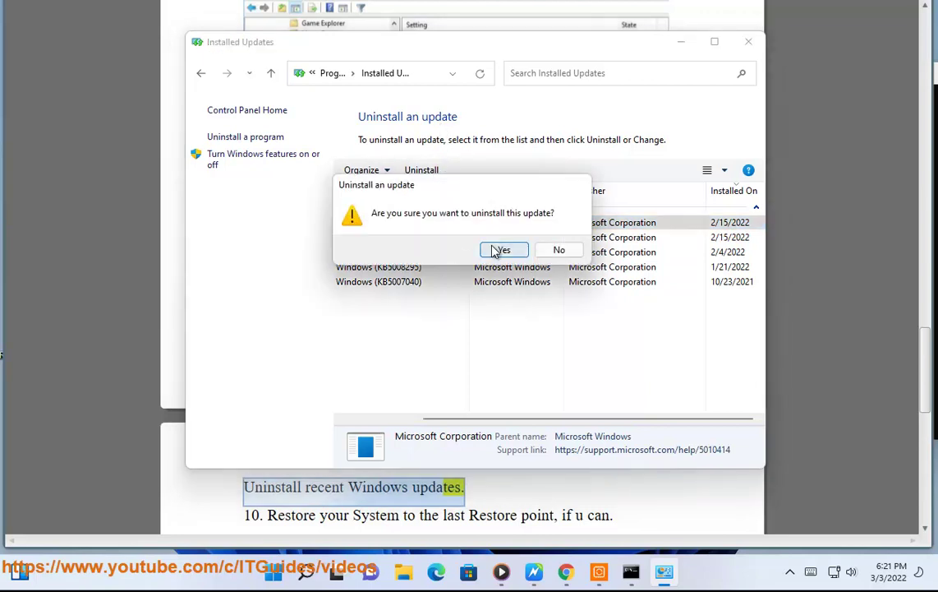
pyautogui.click(560, 251)
pyautogui.click(747, 41)
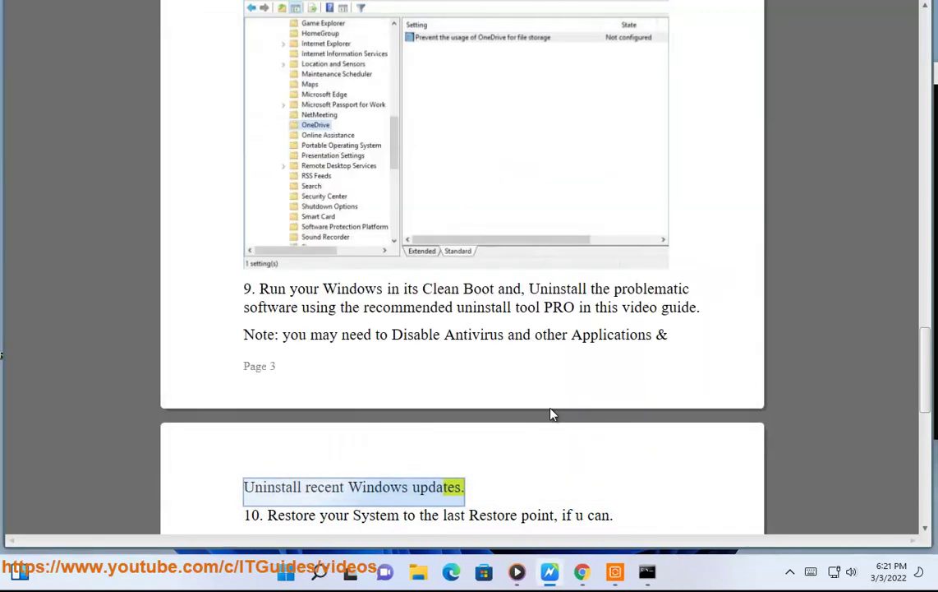
pyautogui.click(535, 478)
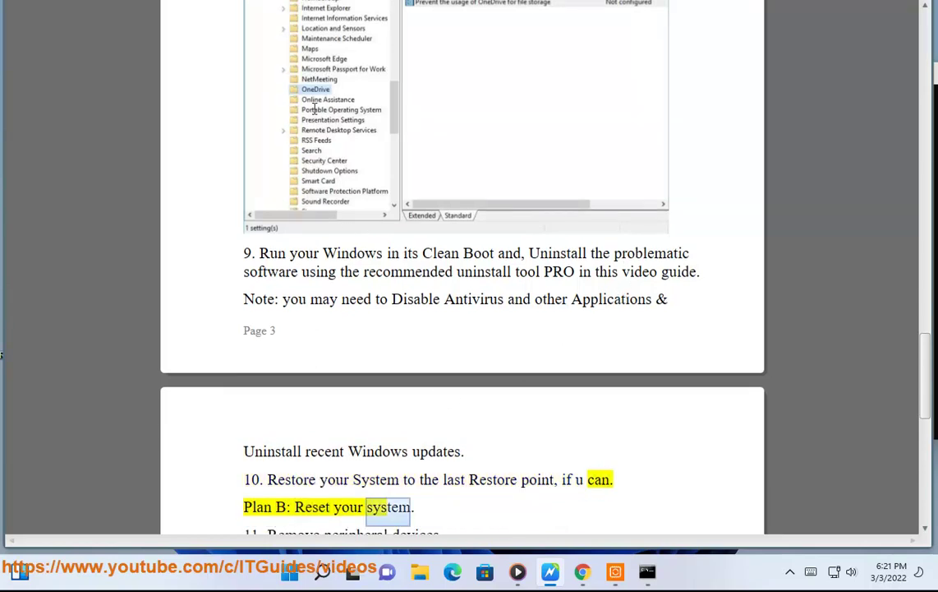
pyautogui.click(323, 576)
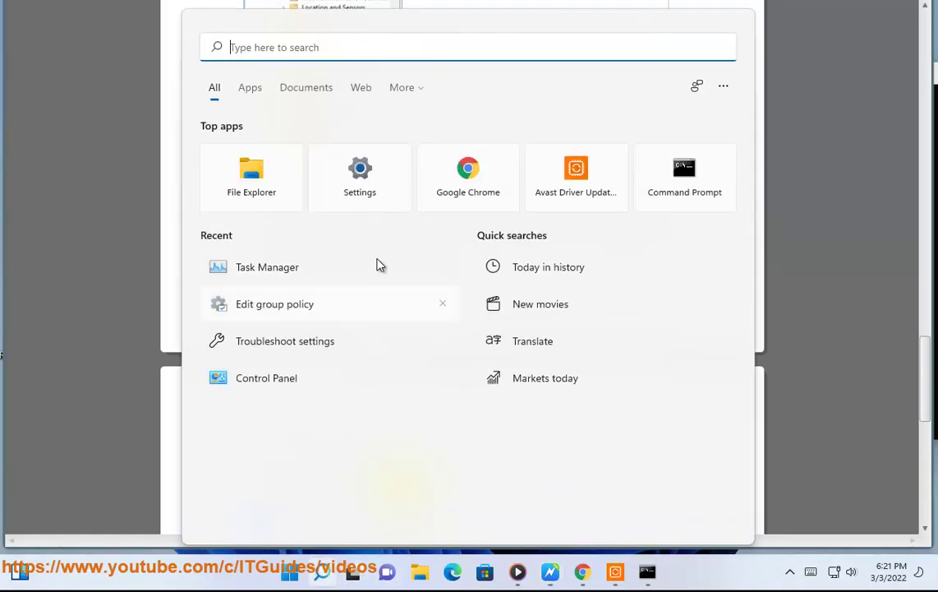
pyautogui.click(284, 391)
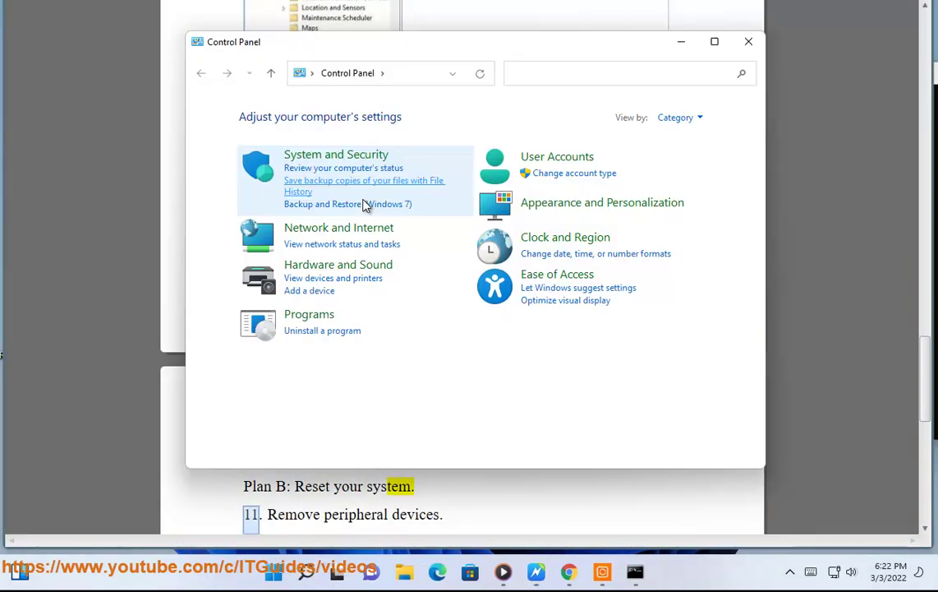
pyautogui.click(329, 156)
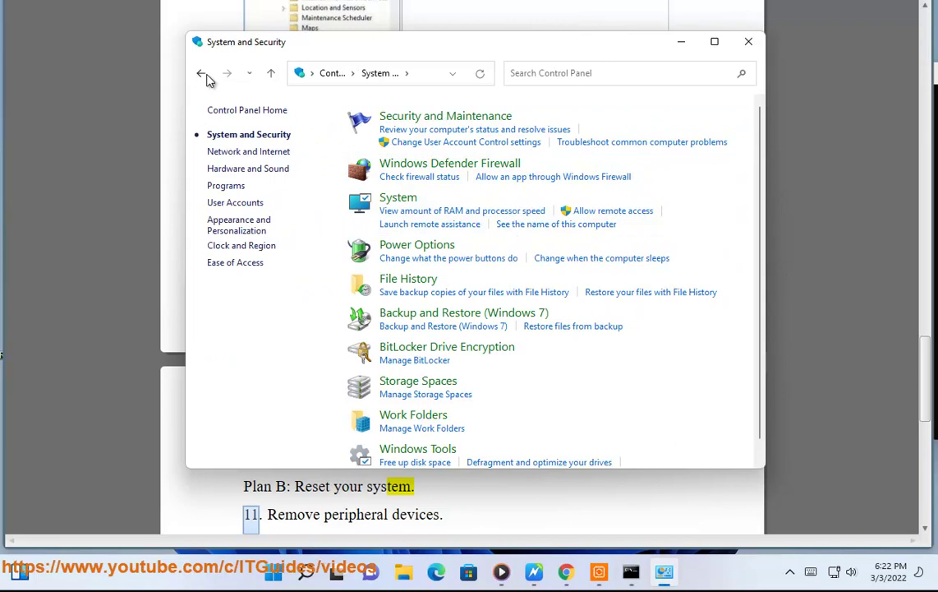
pyautogui.click(203, 74)
pyautogui.click(373, 205)
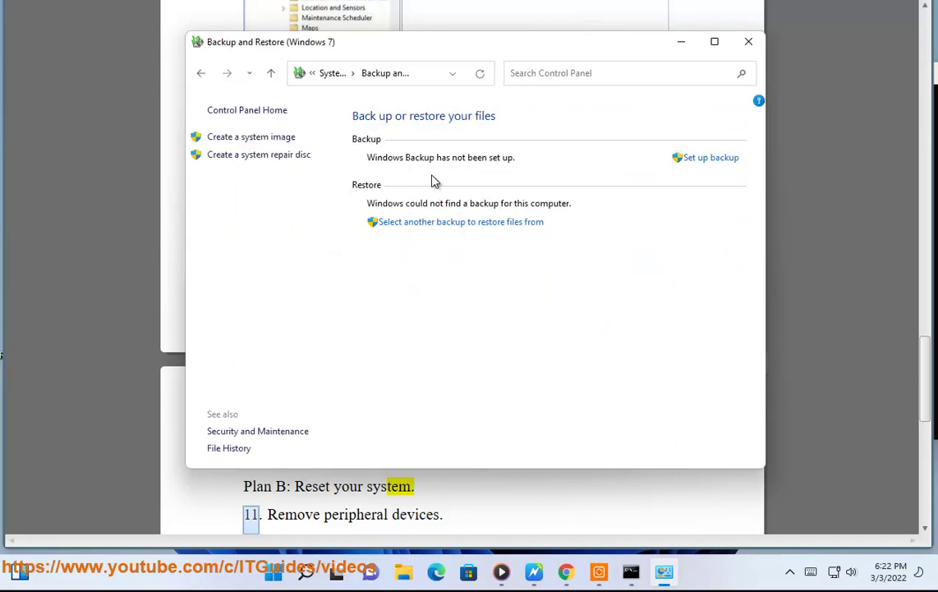
pyautogui.hotkey('alt', 'F4')
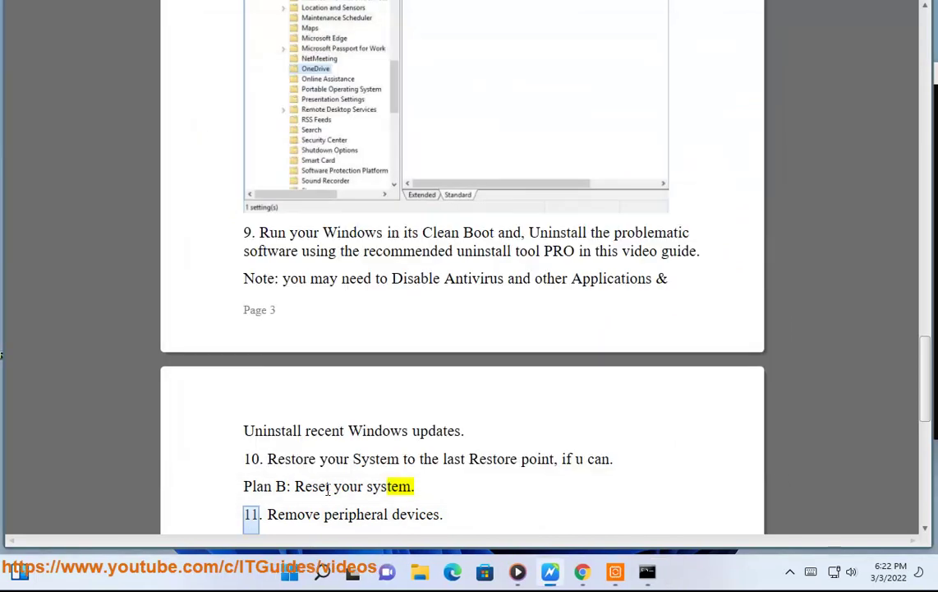
pyautogui.click(300, 575)
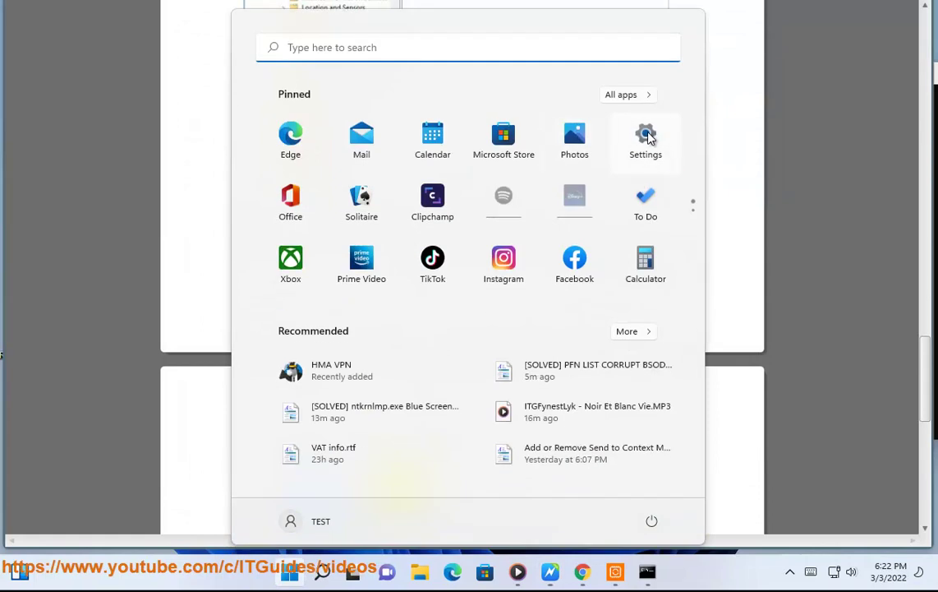
pyautogui.click(646, 138)
pyautogui.scroll(-2, 322, 406)
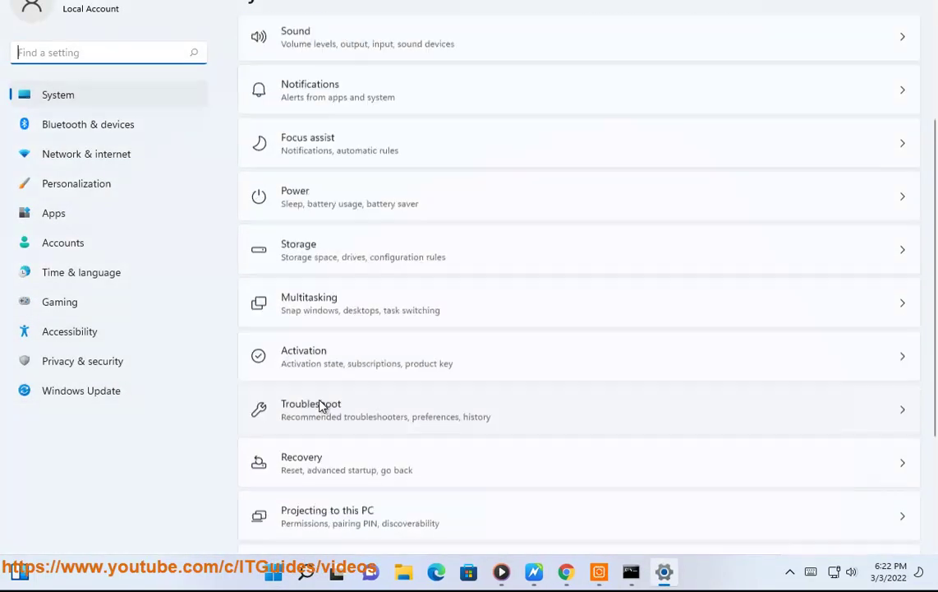
pyautogui.scroll(-2, 322, 406)
pyautogui.click(325, 385)
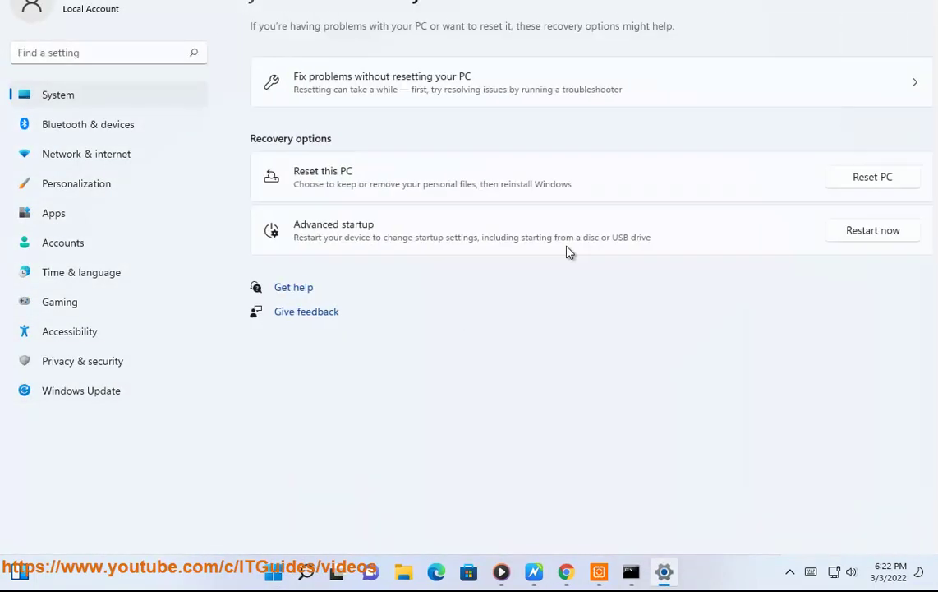
pyautogui.click(838, 186)
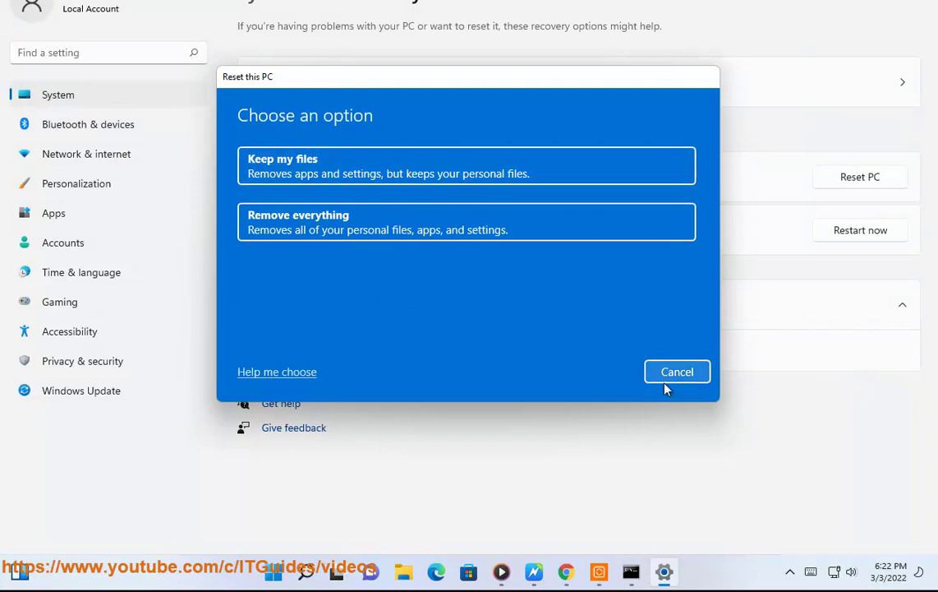
pyautogui.click(672, 373)
pyautogui.hotkey('alt', 'F4')
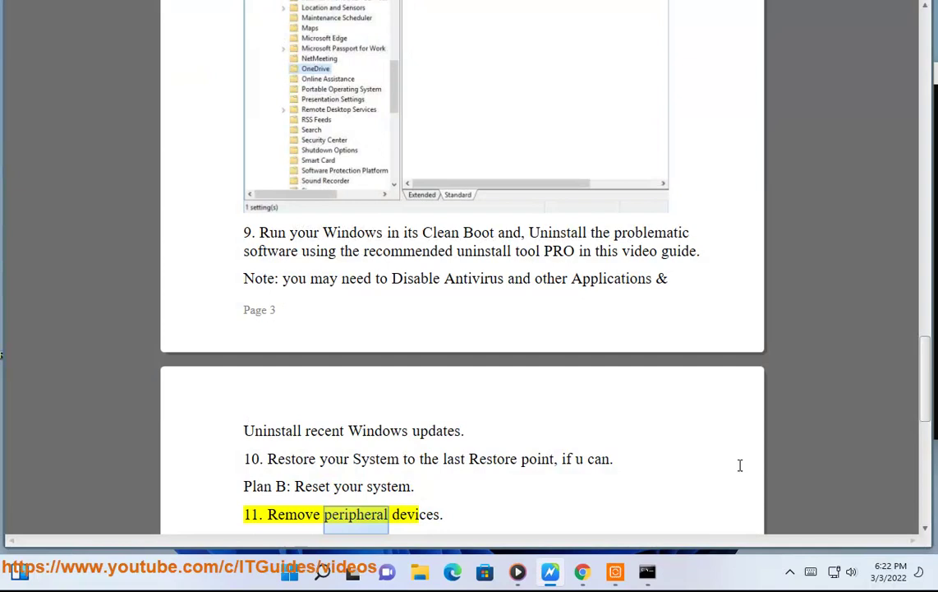
# - Open and dismiss the tray's Safely Remove Hardware menu, then launch File Explorer with Win+E
pyautogui.click(790, 573)
pyautogui.click(760, 500)
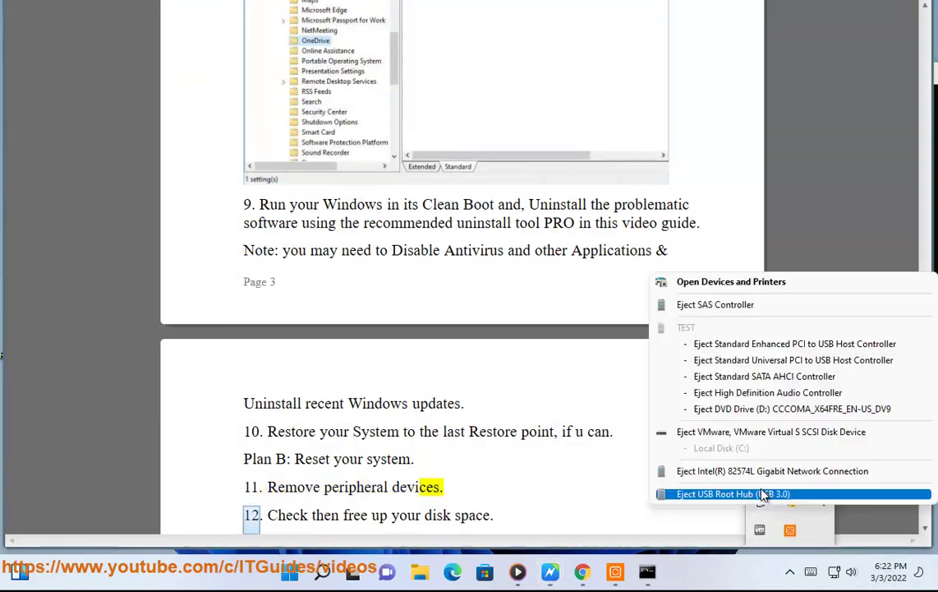
pyautogui.click(486, 404)
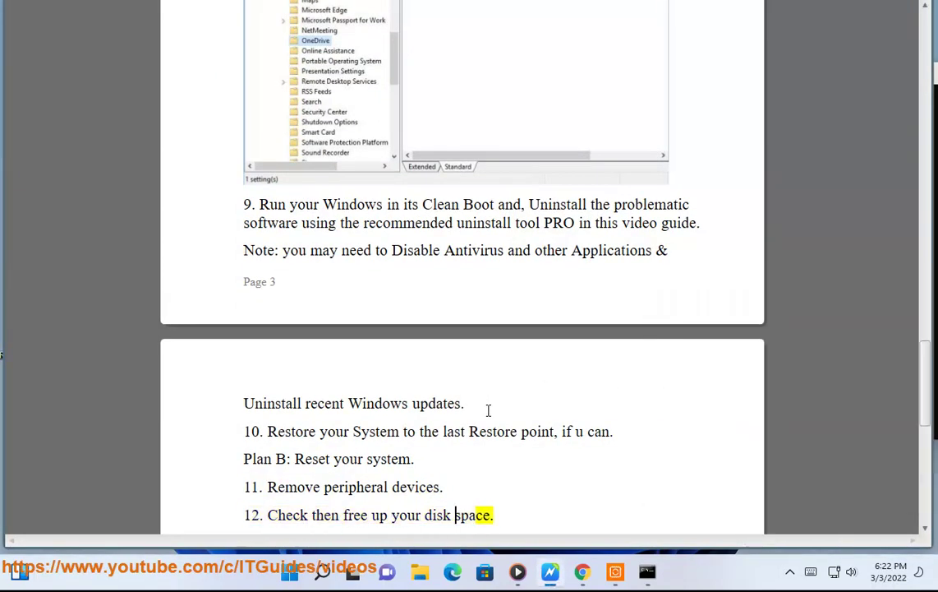
pyautogui.press('super+e')
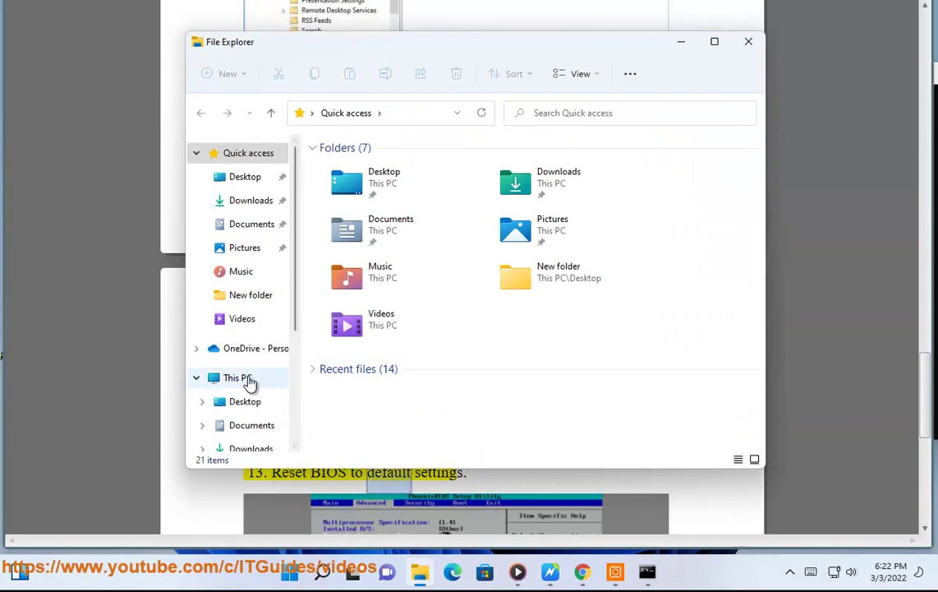